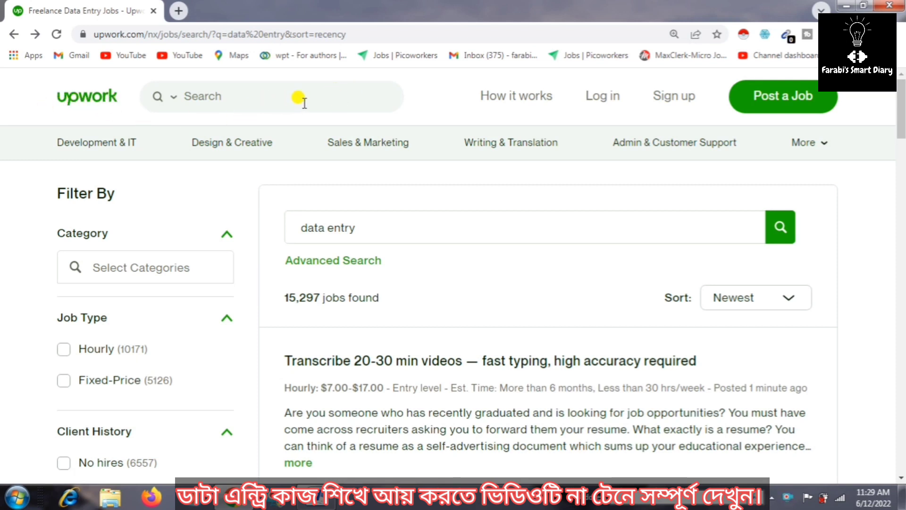
Highlight the number of data entry jobs found and scroll through the Upwork results
{"action": "left_click", "coordinate": [342, 226]}
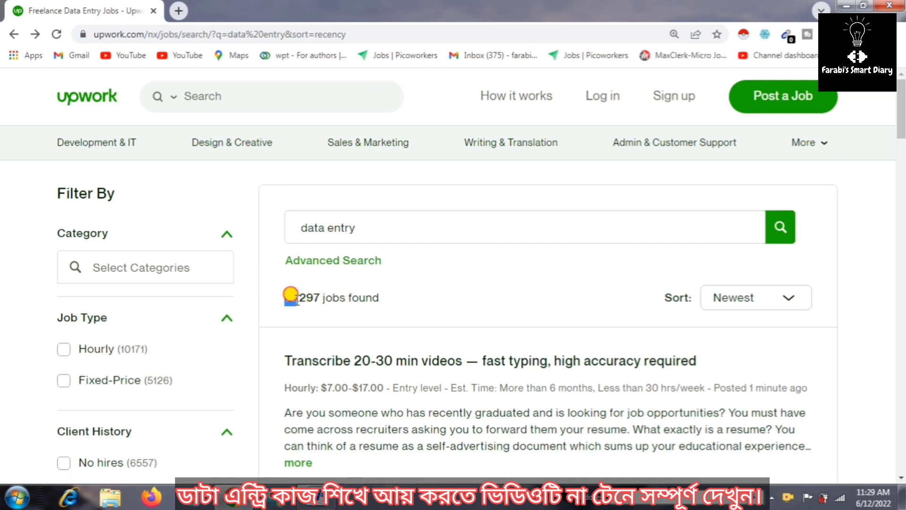
{"action": "left_click_drag", "start_coordinate": [283, 299], "coordinate": [315, 299]}
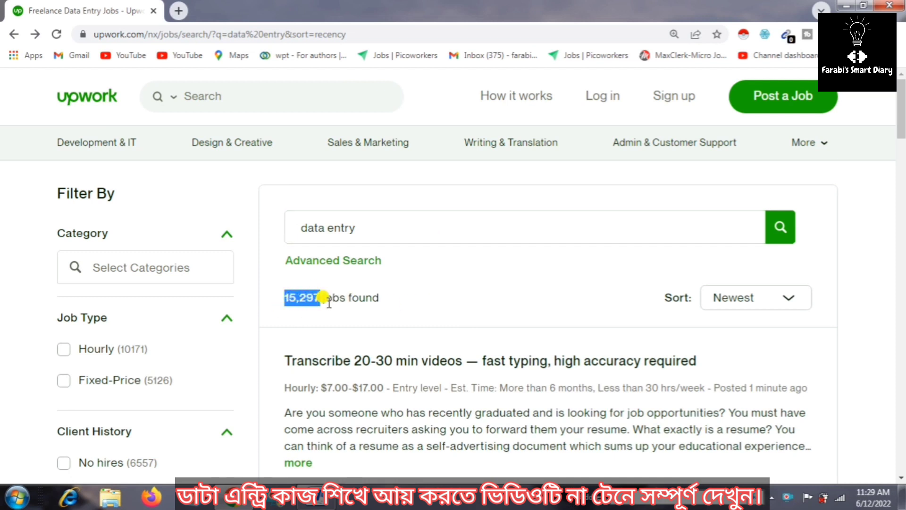
{"action": "scroll", "coordinate": [439, 326], "scroll_direction": "down", "scroll_amount": 3}
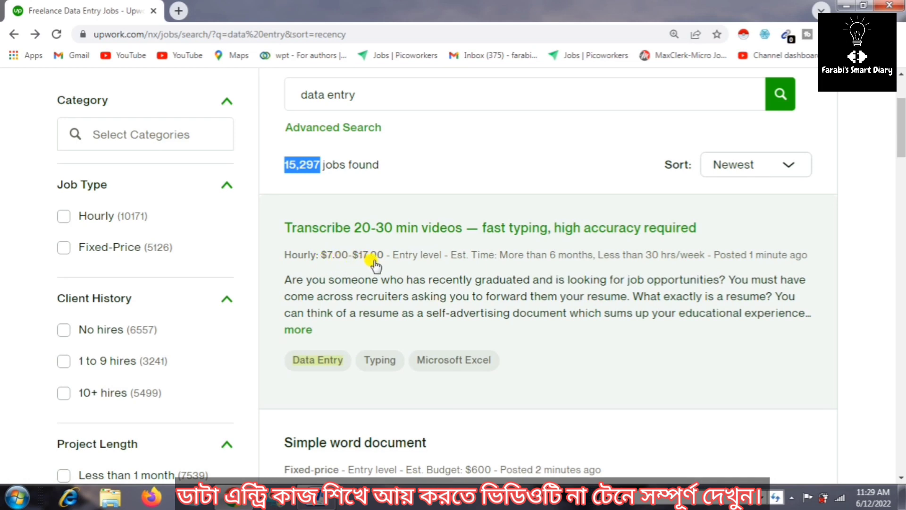
{"action": "scroll", "coordinate": [372, 264], "scroll_direction": "down", "scroll_amount": 1}
{"action": "scroll", "coordinate": [370, 261], "scroll_direction": "down", "scroll_amount": 2}
{"action": "scroll", "coordinate": [349, 257], "scroll_direction": "down", "scroll_amount": 1}
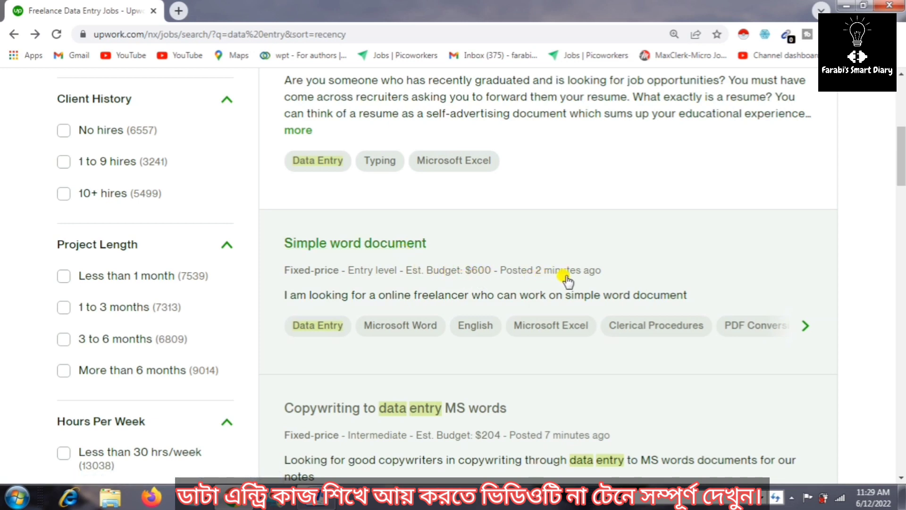
{"action": "scroll", "coordinate": [486, 281], "scroll_direction": "down", "scroll_amount": 2}
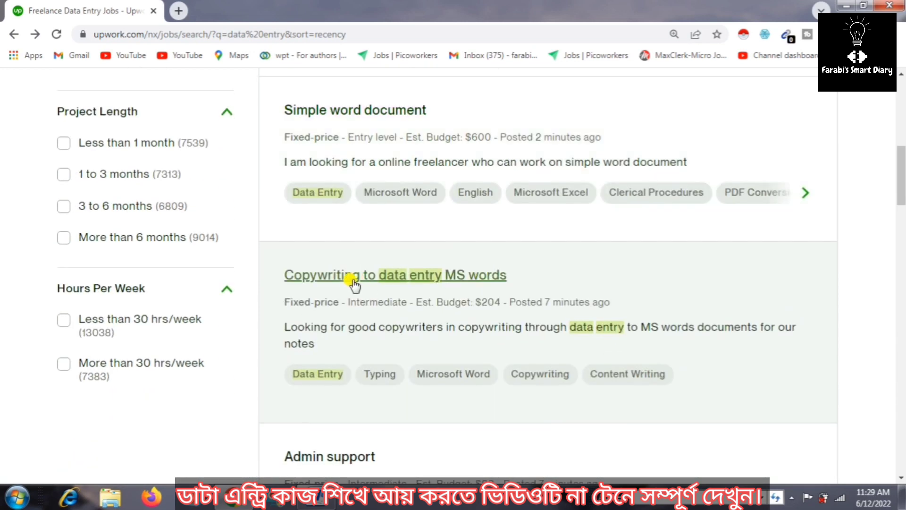
{"action": "scroll", "coordinate": [461, 277], "scroll_direction": "down", "scroll_amount": 3}
{"action": "scroll", "coordinate": [373, 305], "scroll_direction": "down", "scroll_amount": 1}
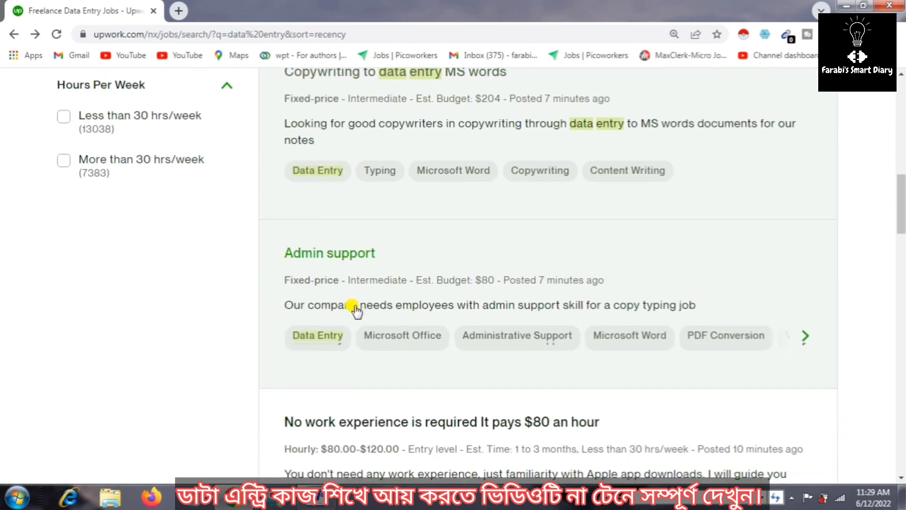
{"action": "scroll", "coordinate": [354, 308], "scroll_direction": "down", "scroll_amount": 3}
{"action": "scroll", "coordinate": [352, 310], "scroll_direction": "down", "scroll_amount": 3}
Scroll to the bottom of the results and load page 2
{"action": "scroll", "coordinate": [324, 307], "scroll_direction": "down", "scroll_amount": 1}
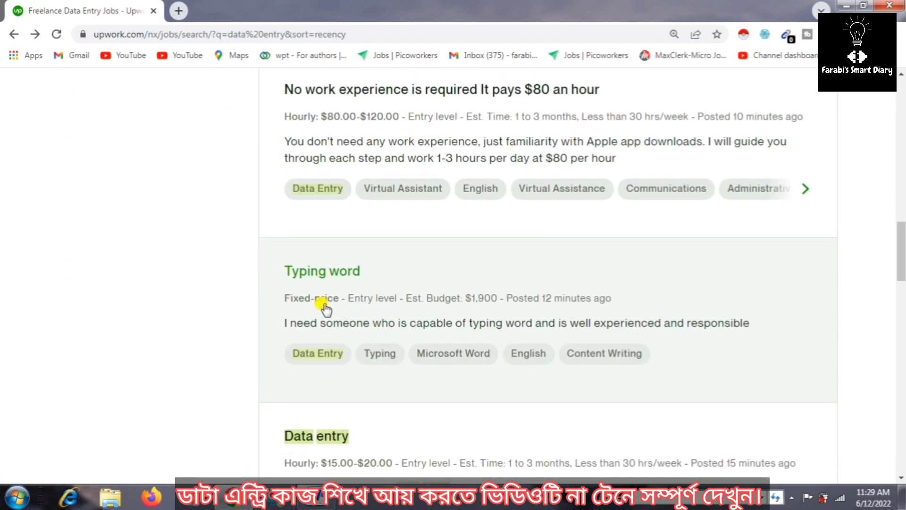
{"action": "scroll", "coordinate": [394, 309], "scroll_direction": "down", "scroll_amount": 3}
{"action": "scroll", "coordinate": [373, 309], "scroll_direction": "down", "scroll_amount": 1}
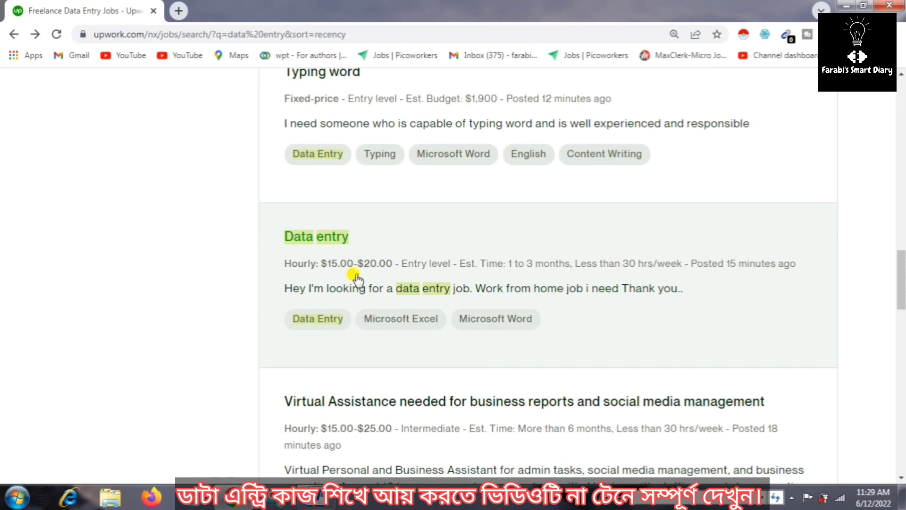
{"action": "scroll", "coordinate": [472, 287], "scroll_direction": "down", "scroll_amount": 2}
{"action": "scroll", "coordinate": [467, 289], "scroll_direction": "down", "scroll_amount": 2}
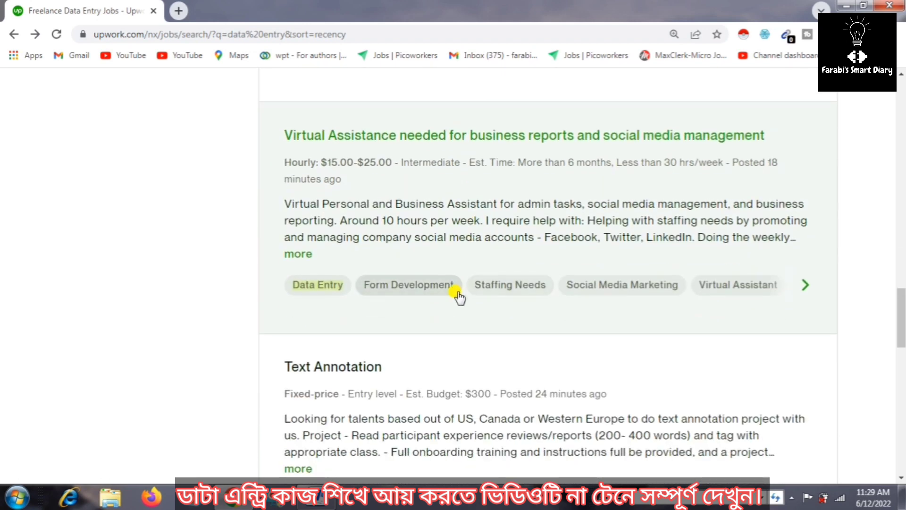
{"action": "scroll", "coordinate": [437, 362], "scroll_direction": "down", "scroll_amount": 2}
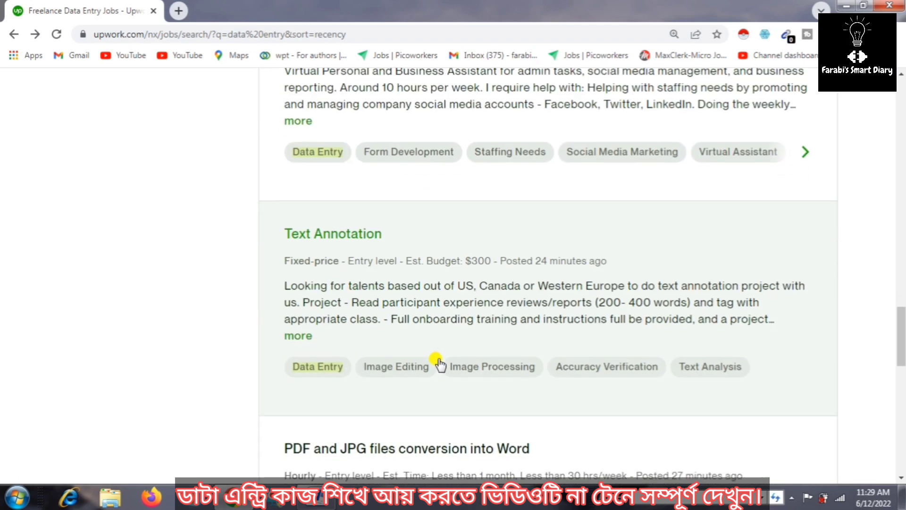
{"action": "scroll", "coordinate": [434, 359], "scroll_direction": "down", "scroll_amount": 3}
{"action": "scroll", "coordinate": [431, 333], "scroll_direction": "down", "scroll_amount": 2}
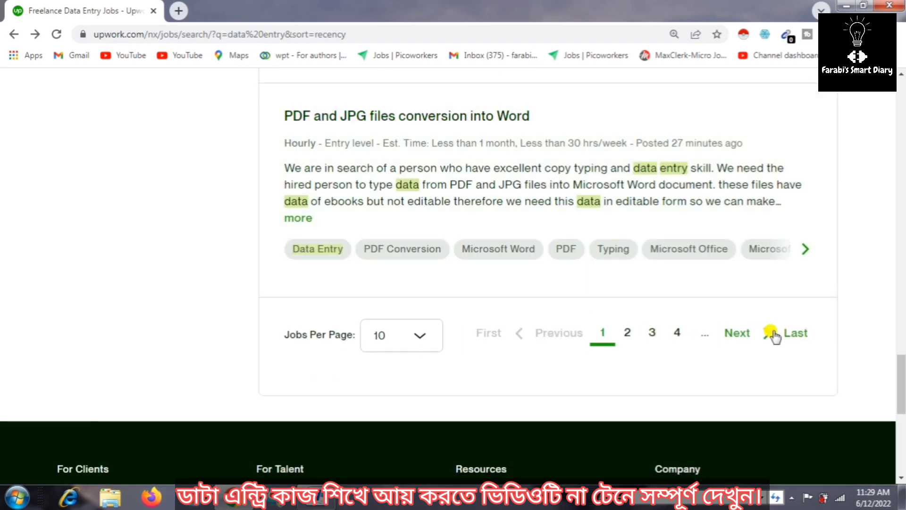
{"action": "left_click", "coordinate": [736, 337]}
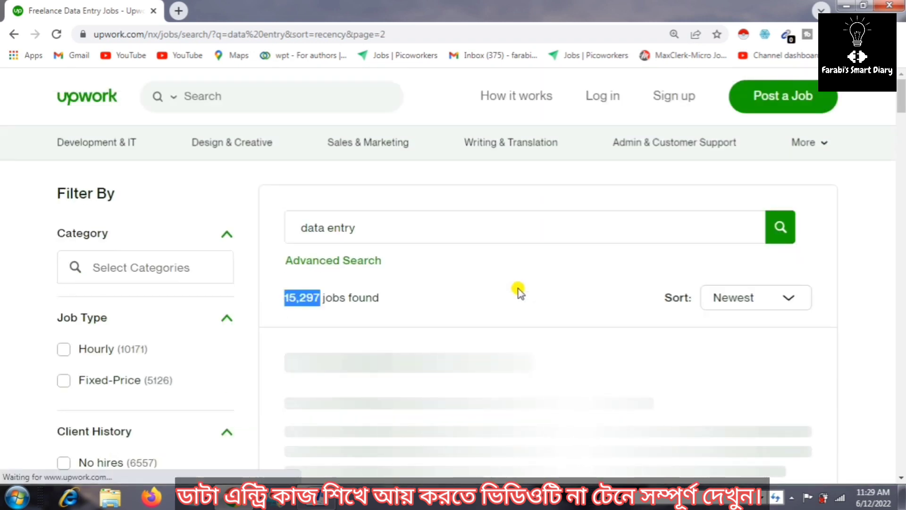
{"action": "scroll", "coordinate": [448, 352], "scroll_direction": "down", "scroll_amount": 3}
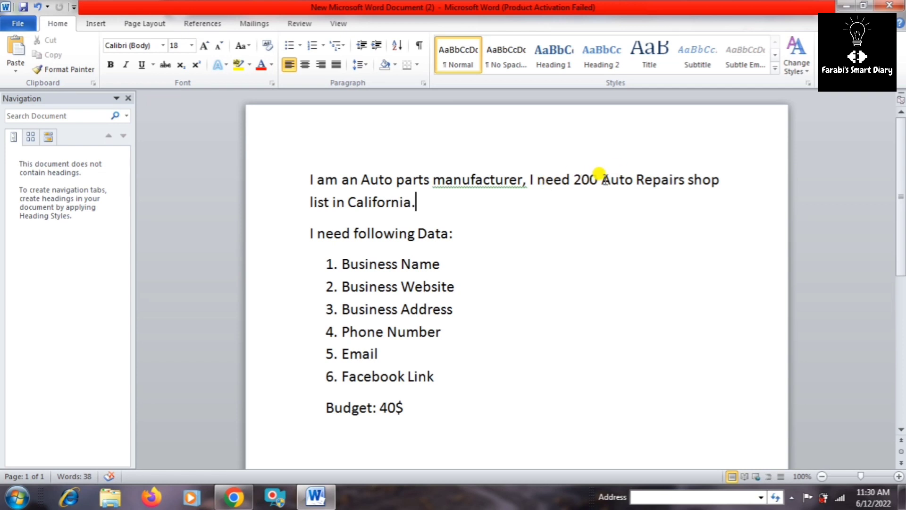
Highlight the 'Budget: 40$' line in the brief, then minimize Word and the browser
{"action": "left_click_drag", "start_coordinate": [311, 407], "coordinate": [414, 406]}
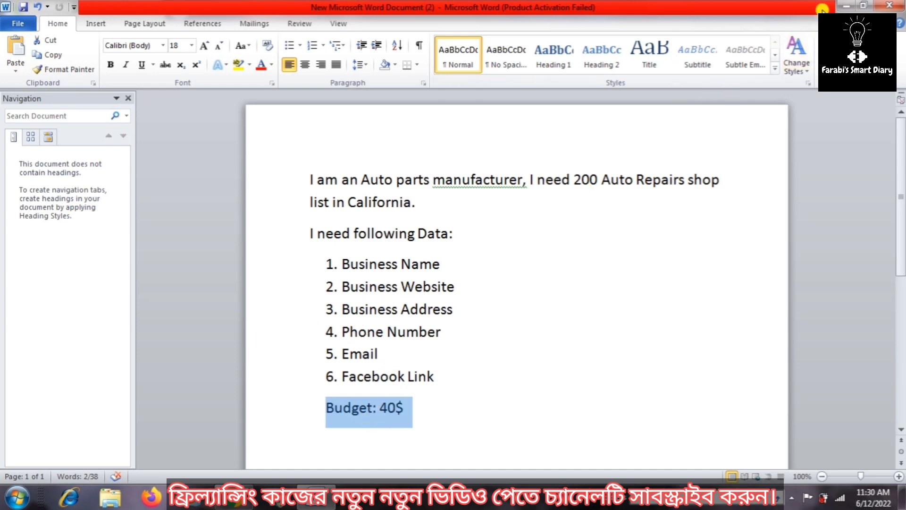
{"action": "left_click", "coordinate": [843, 6]}
{"action": "left_click", "coordinate": [847, 6]}
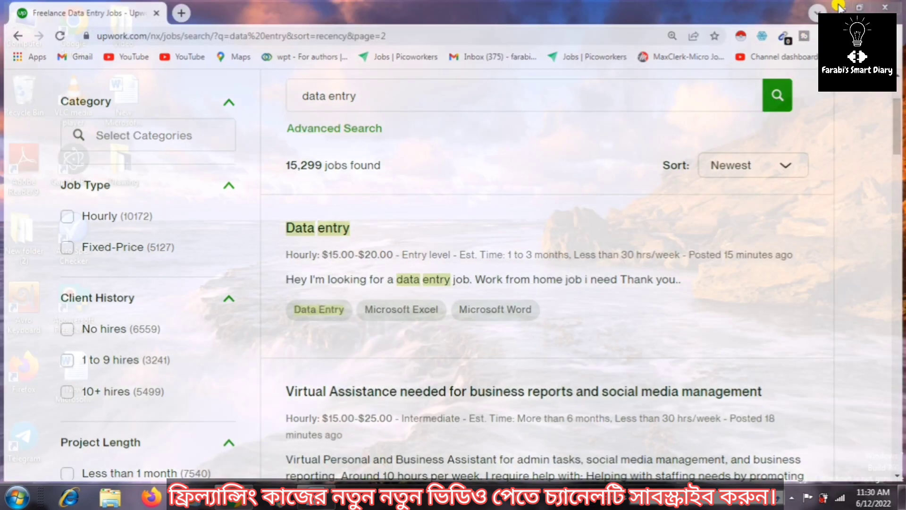
Create a new Excel worksheet on the desktop named 'Auto parts shop' and open it
{"action": "right_click", "coordinate": [457, 174]}
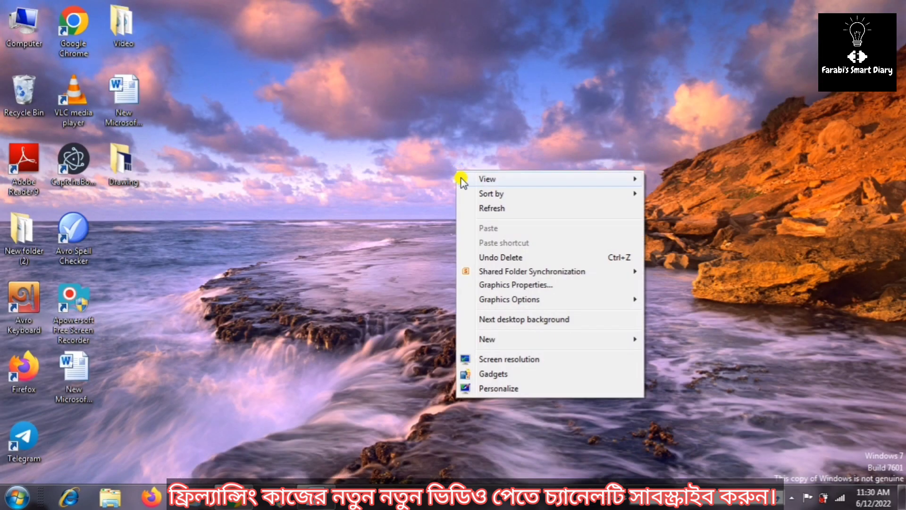
{"action": "mouse_move", "coordinate": [487, 339]}
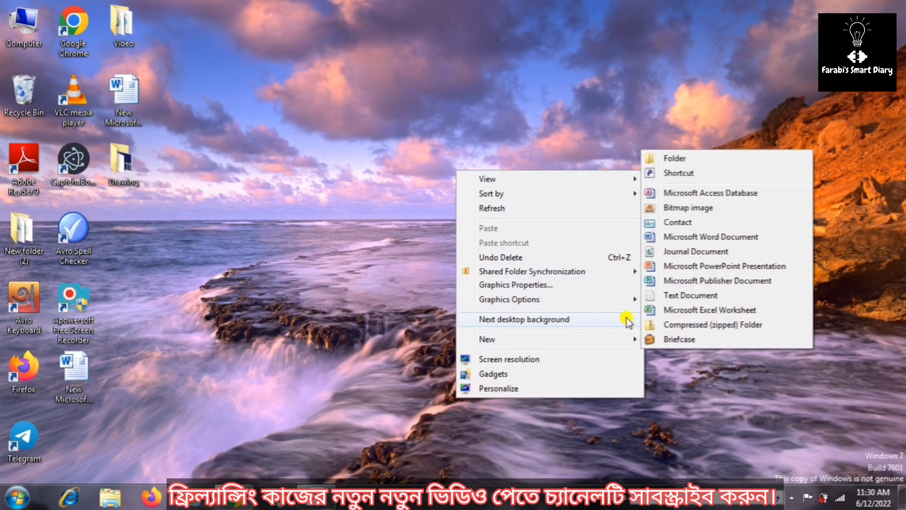
{"action": "left_click", "coordinate": [684, 312]}
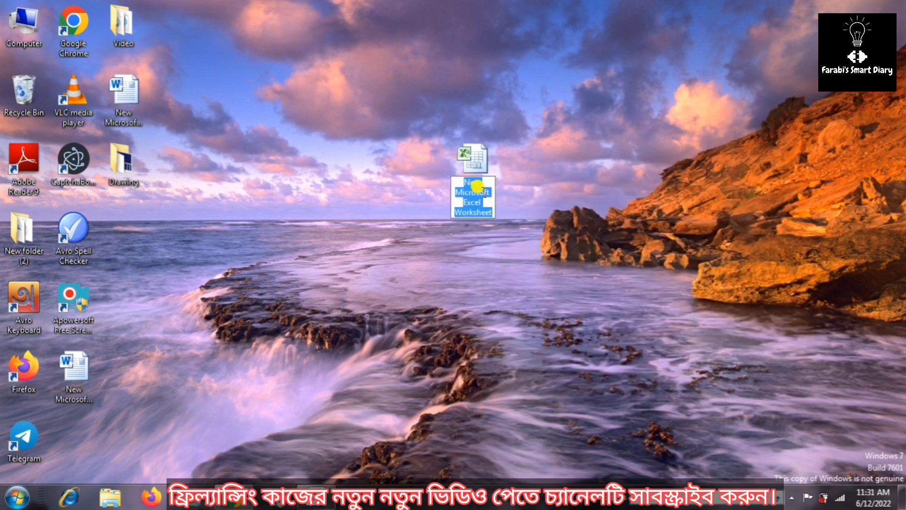
{"action": "type", "text": "Auto part"}
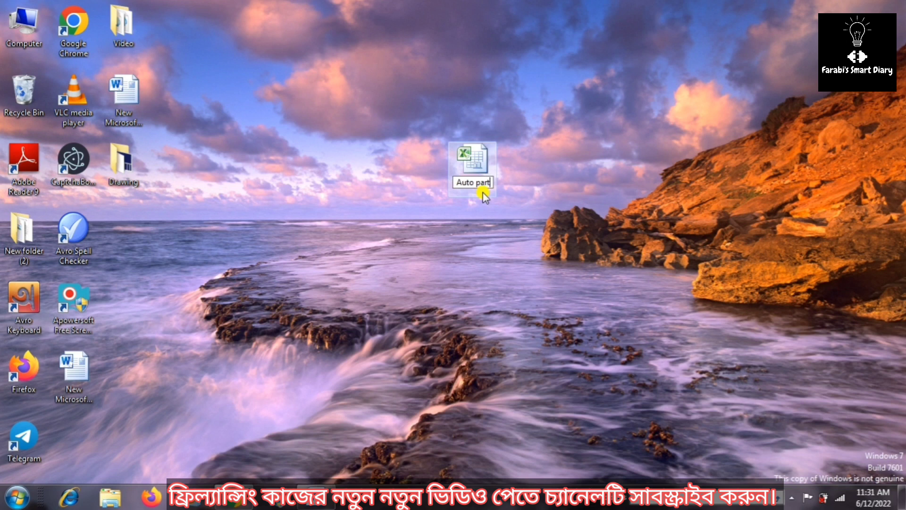
{"action": "type", "text": "s sho"}
{"action": "key", "text": "Return"}
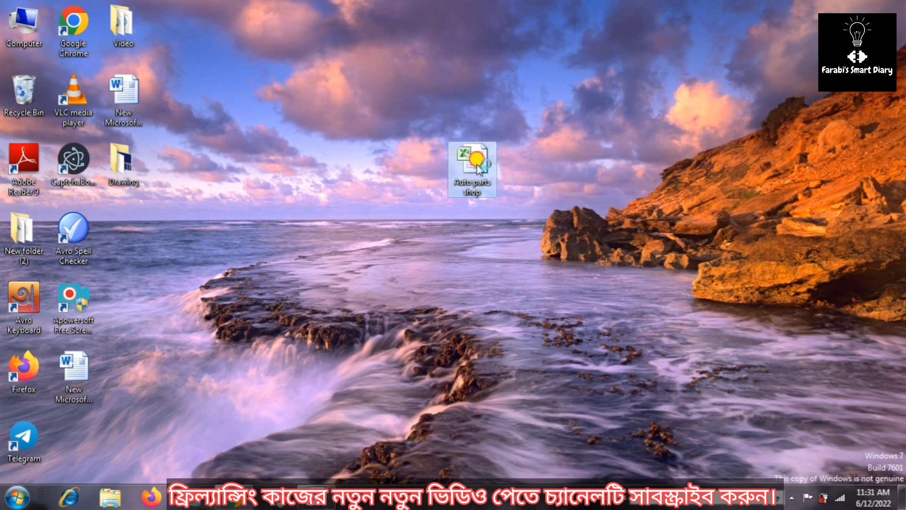
{"action": "double_click", "coordinate": [476, 163]}
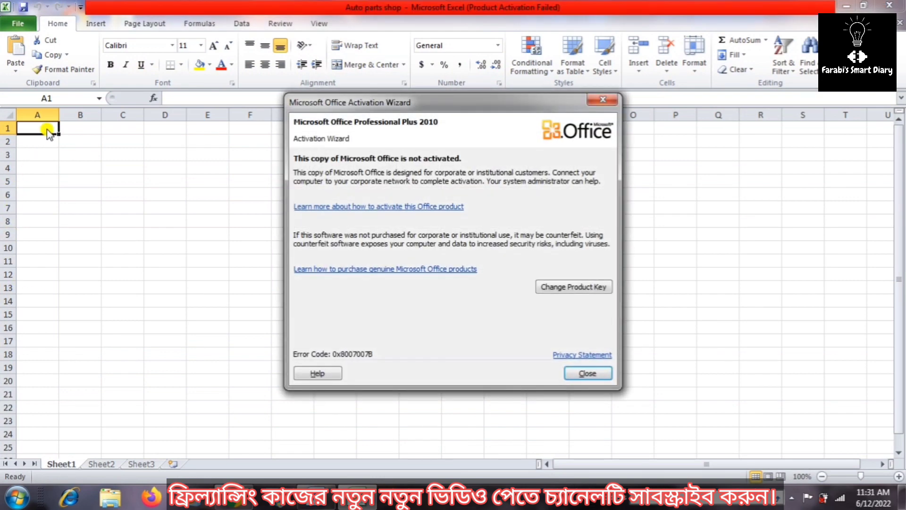
Dismiss the activation notice and enter the headers Business Name, Website and Address in A1:C1
{"action": "left_click", "coordinate": [603, 100]}
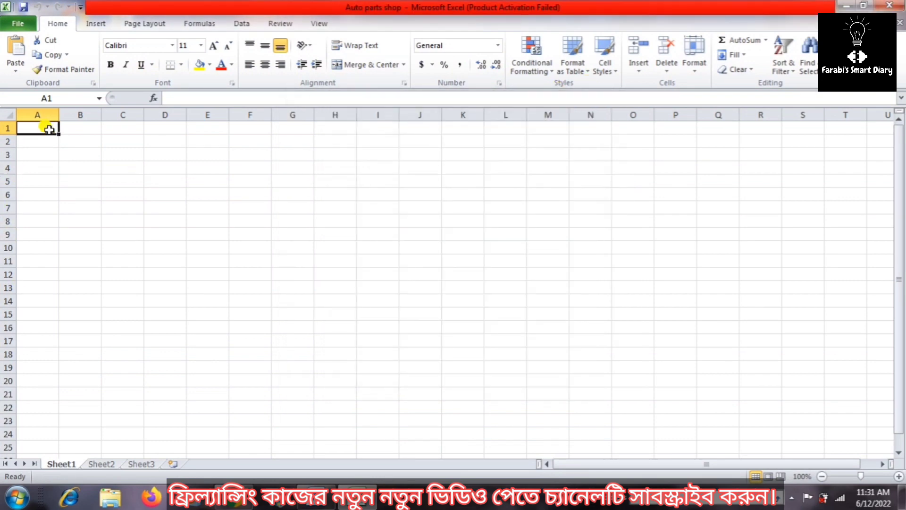
{"action": "type", "text": "Business Name"}
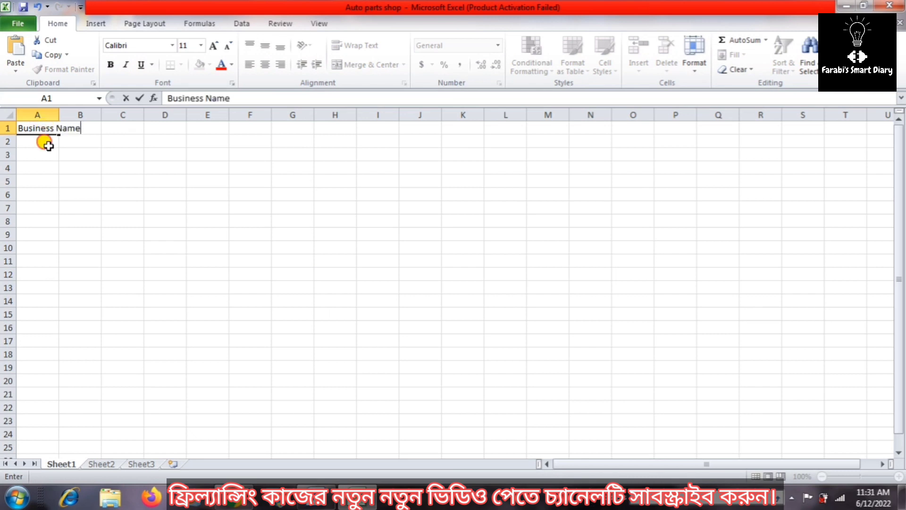
{"action": "left_click", "coordinate": [43, 141]}
{"action": "double_click", "coordinate": [58, 114]}
{"action": "left_click", "coordinate": [103, 128]}
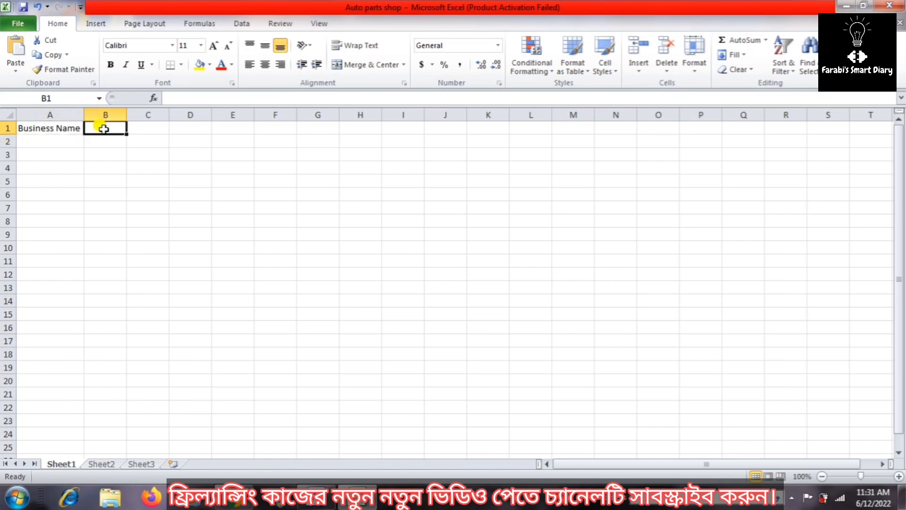
{"action": "type", "text": "Website"}
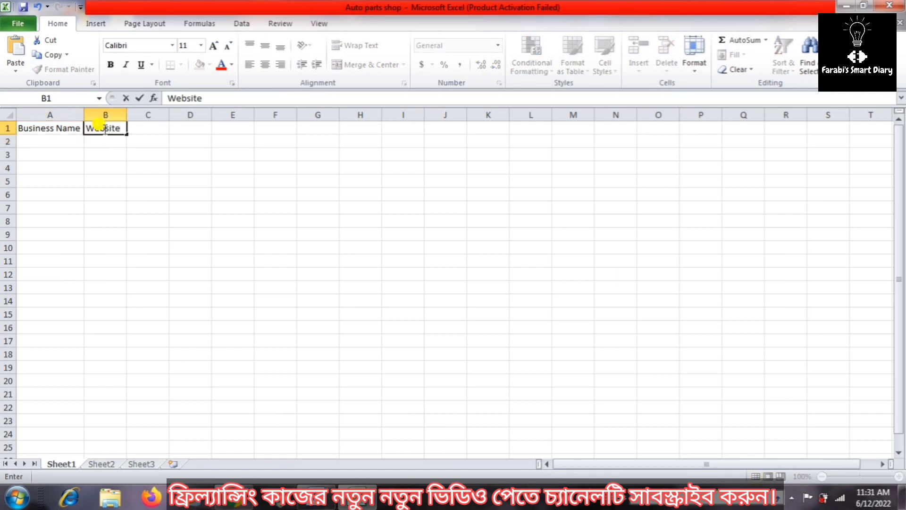
{"action": "left_click", "coordinate": [143, 129]}
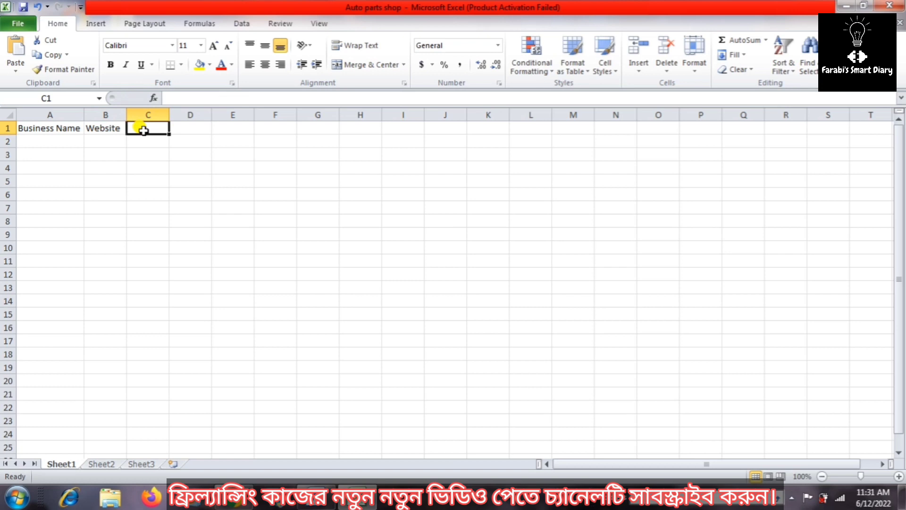
{"action": "type", "text": "Address"}
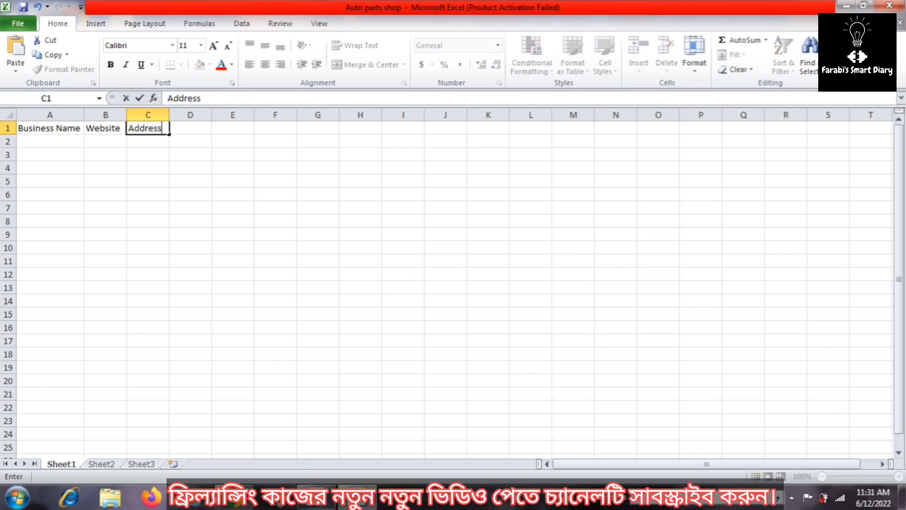
Check the Word brief's fields and add headers Phone Number, Email and Facebook link in D1:F1
{"action": "left_click", "coordinate": [316, 500]}
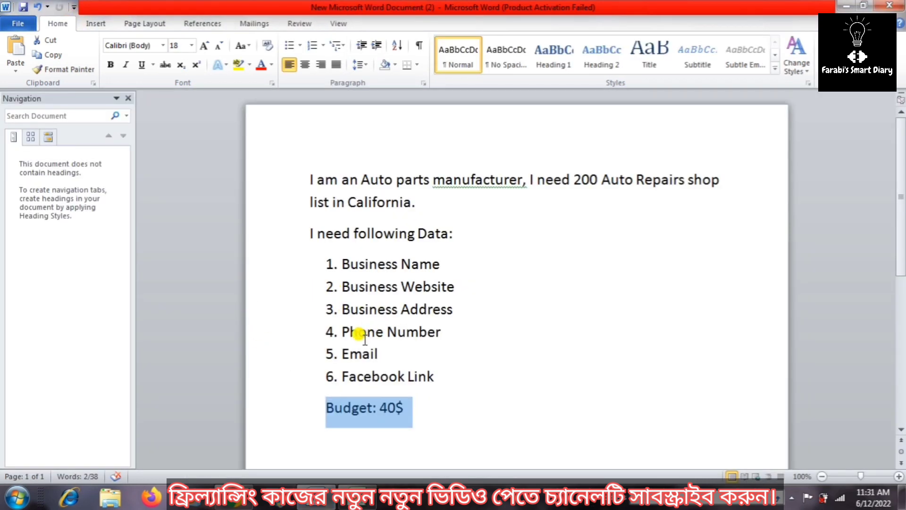
{"action": "left_click", "coordinate": [366, 502]}
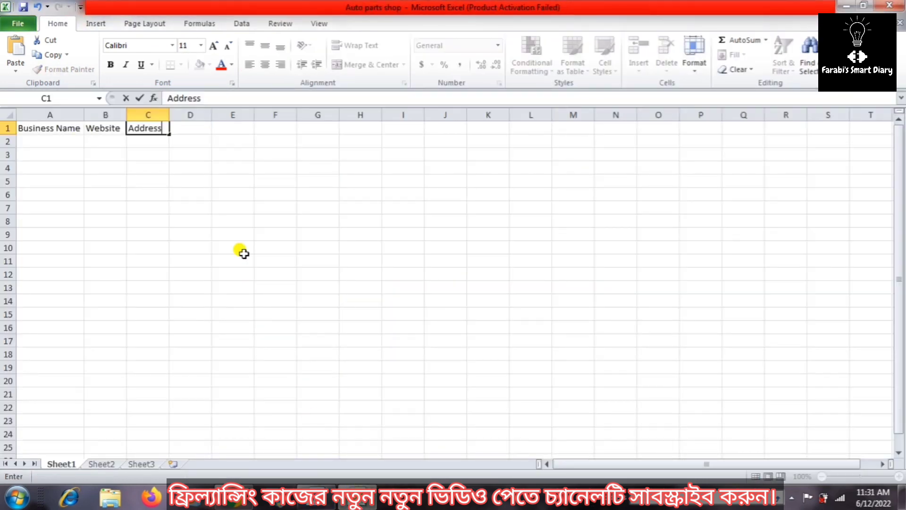
{"action": "left_click", "coordinate": [189, 130]}
{"action": "type", "text": "Phone Number"}
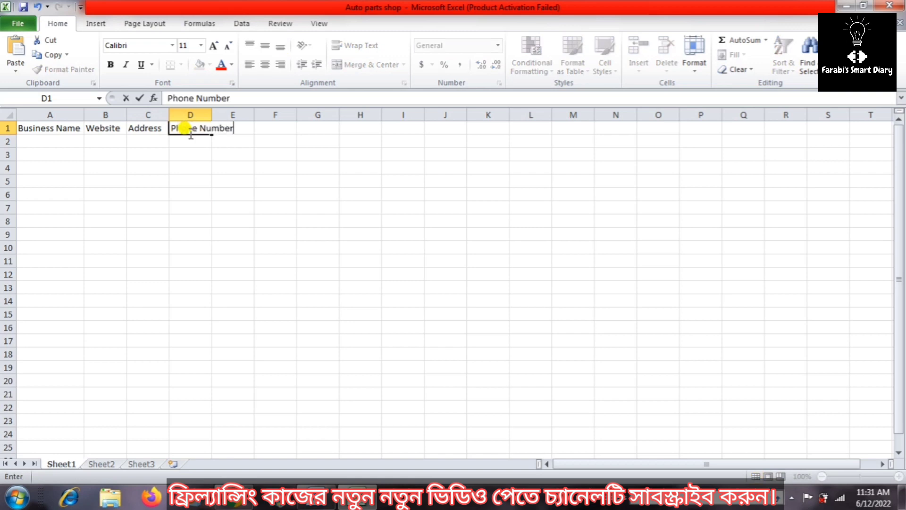
{"action": "left_click", "coordinate": [192, 140]}
{"action": "double_click", "coordinate": [214, 115]}
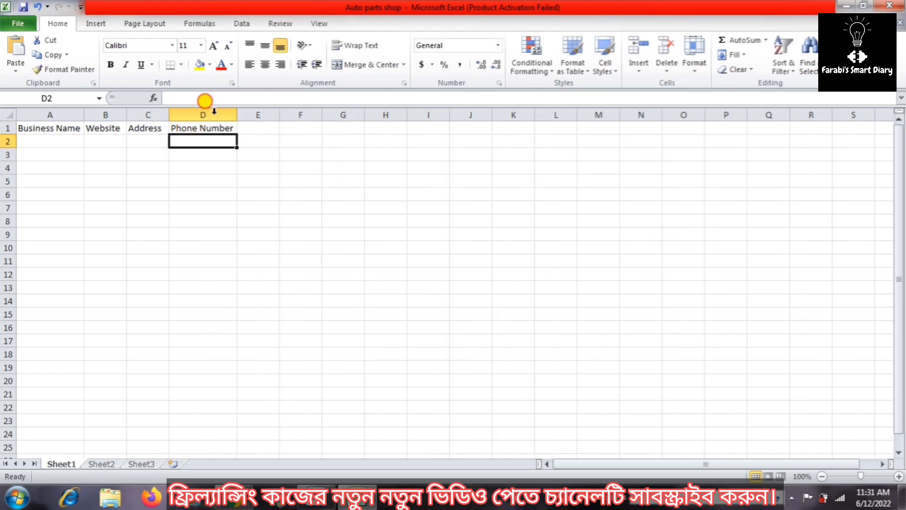
{"action": "left_click", "coordinate": [265, 129]}
{"action": "type", "text": "Email"}
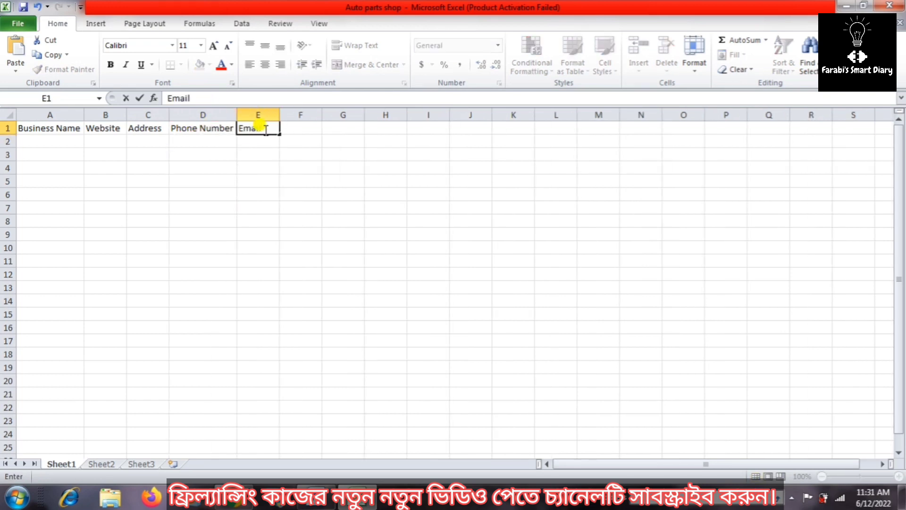
{"action": "left_click", "coordinate": [292, 126]}
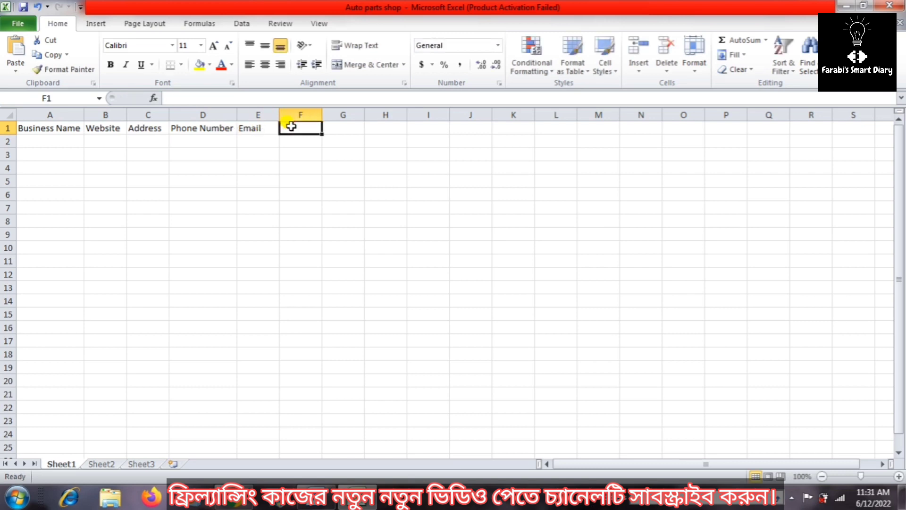
{"action": "type", "text": "Facebook li"}
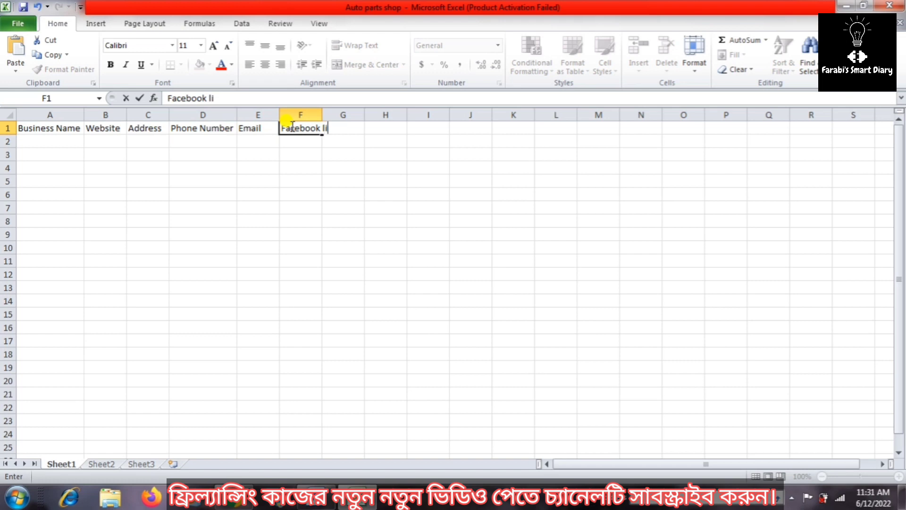
{"action": "key", "text": "Return"}
{"action": "key", "text": "Return"}
{"action": "key", "text": "Return"}
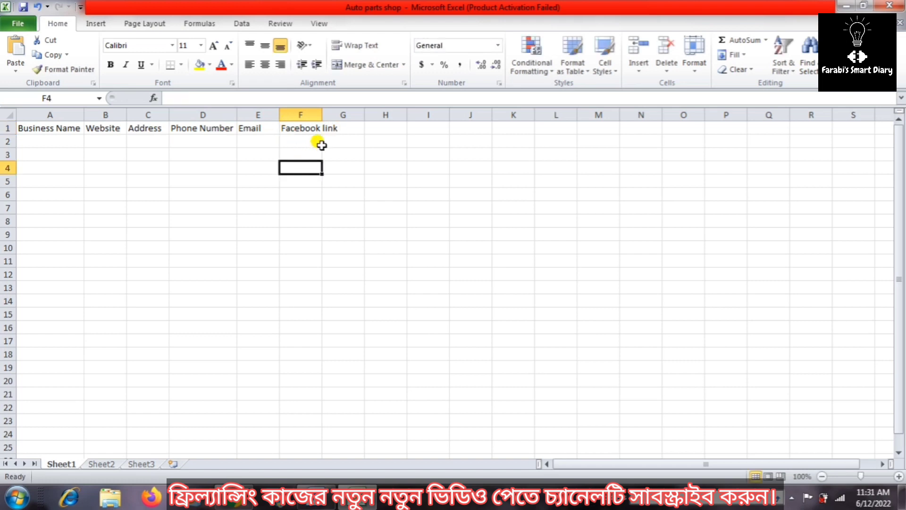
Autofit column F and fill the header row A1:F1 with yellow
{"action": "double_click", "coordinate": [322, 111]}
{"action": "left_click_drag", "start_coordinate": [57, 128], "coordinate": [296, 132]}
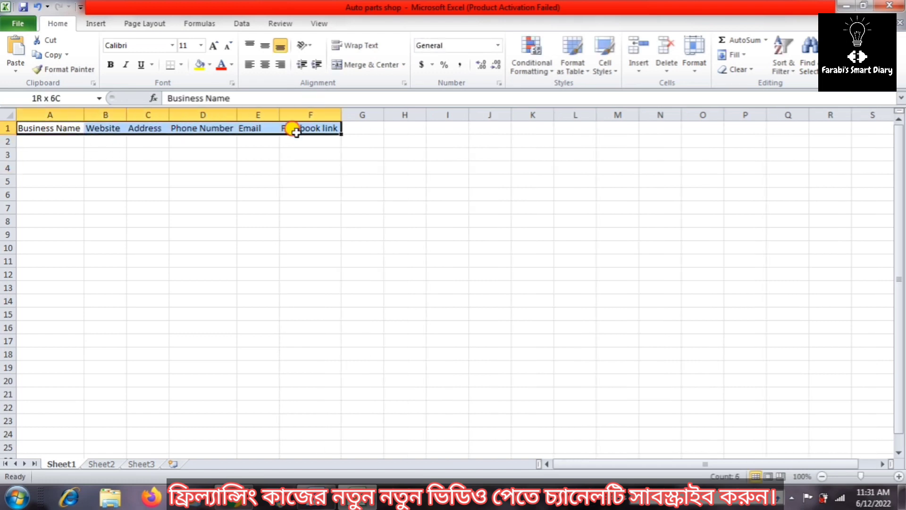
{"action": "left_click", "coordinate": [199, 65]}
{"action": "left_click", "coordinate": [188, 182]}
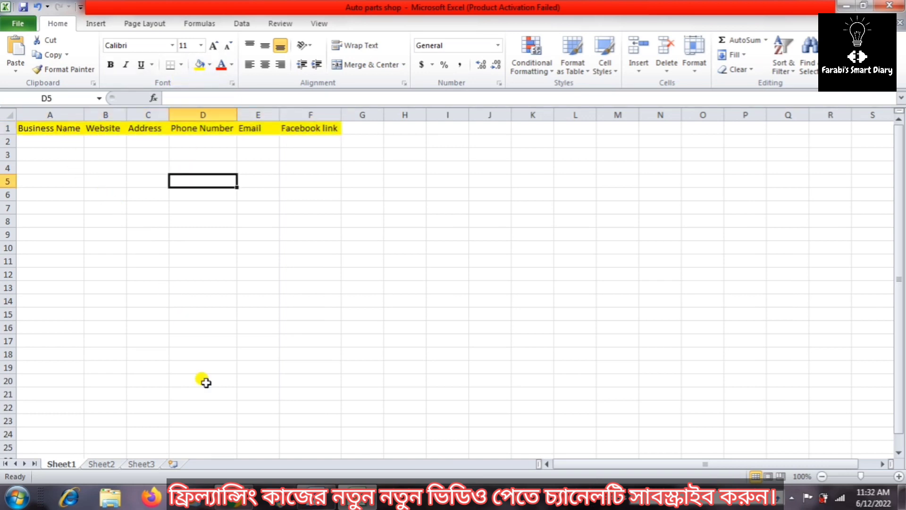
{"action": "left_click", "coordinate": [333, 501]}
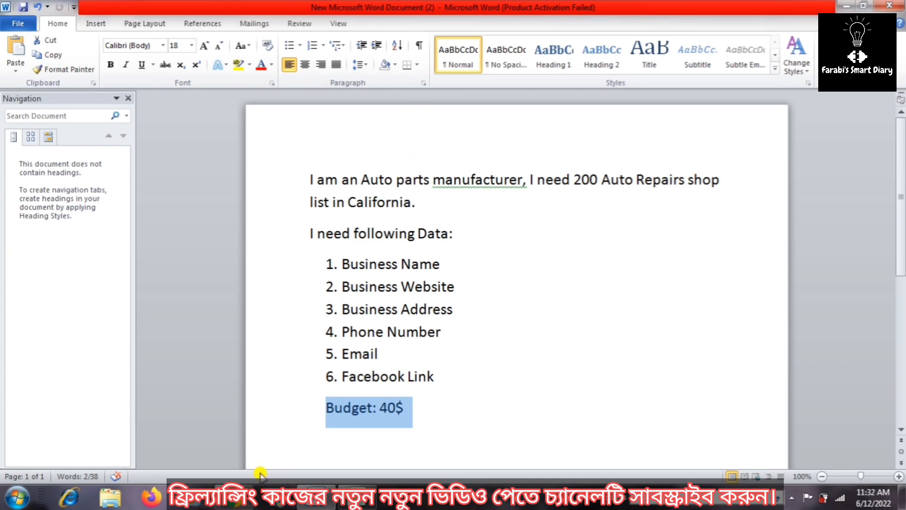
{"action": "left_click", "coordinate": [246, 403]}
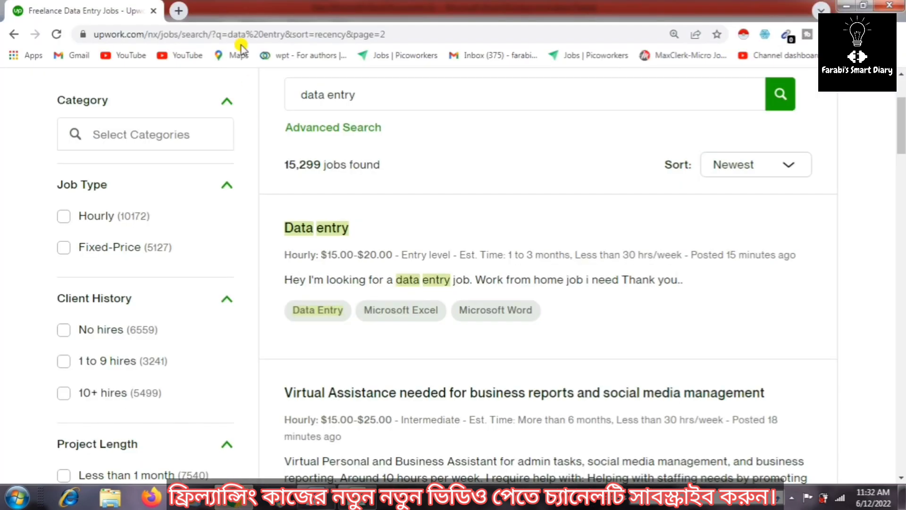
Google 'auto repair in california' in a new tab and scroll down to the local shop listings
{"action": "left_click", "coordinate": [178, 11]}
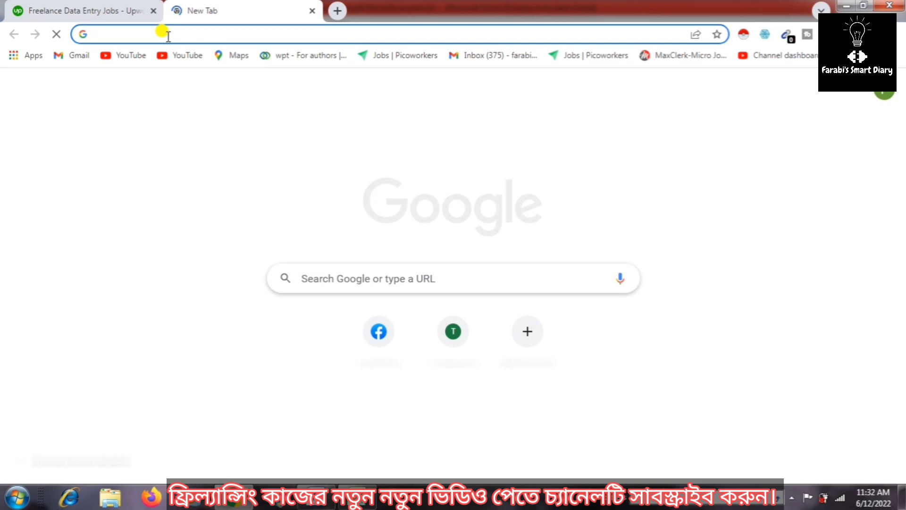
{"action": "left_click", "coordinate": [168, 36]}
{"action": "type", "text": "a"}
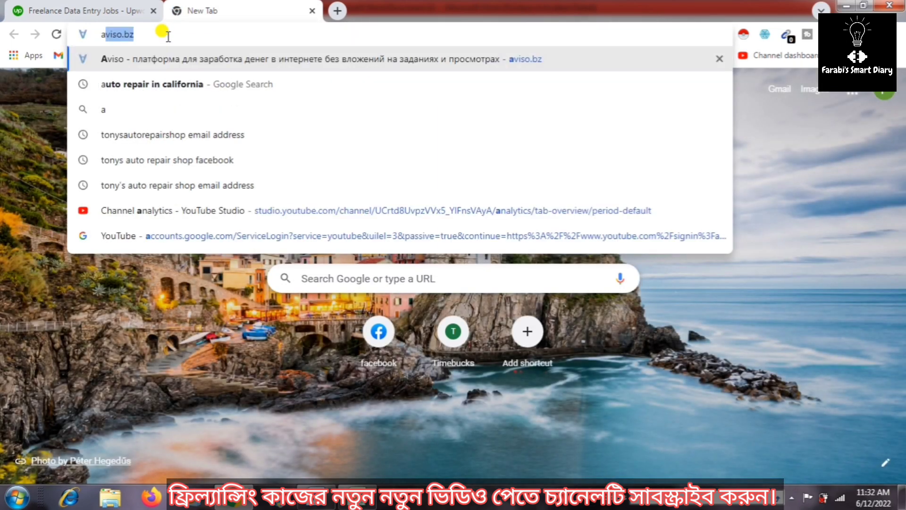
{"action": "type", "text": "ut"}
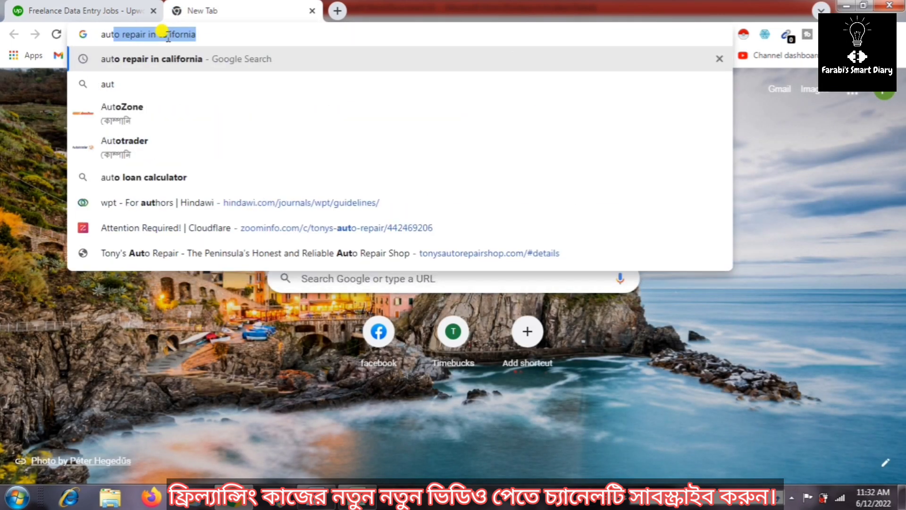
{"action": "key", "text": "Return"}
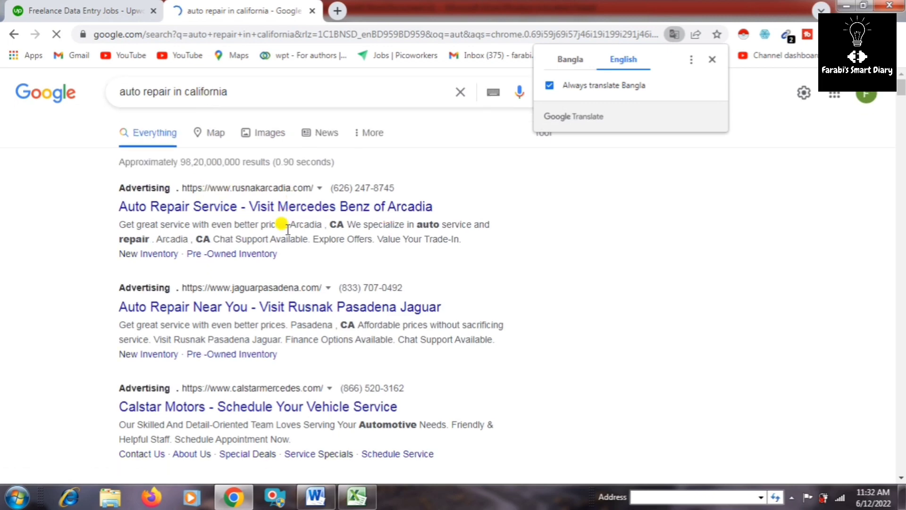
{"action": "scroll", "coordinate": [229, 223], "scroll_direction": "down", "scroll_amount": 3}
{"action": "left_click", "coordinate": [712, 60]}
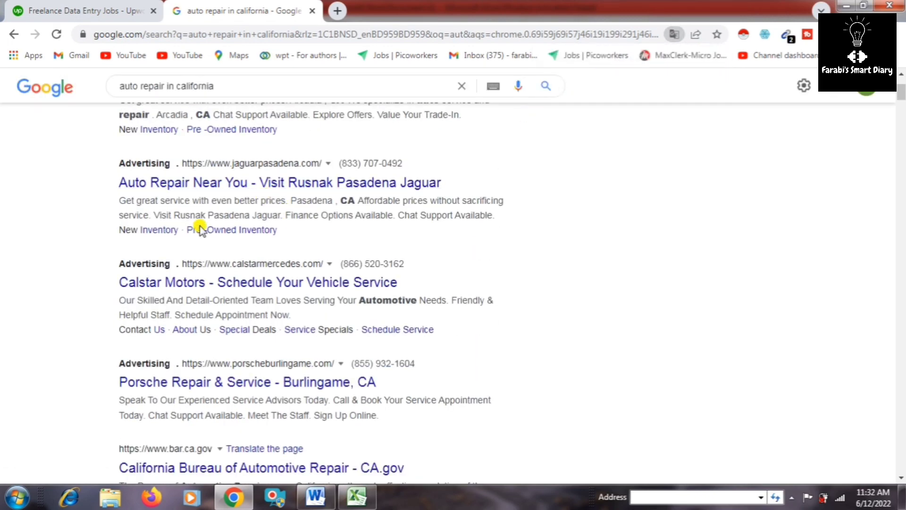
{"action": "scroll", "coordinate": [202, 227], "scroll_direction": "down", "scroll_amount": 2}
{"action": "scroll", "coordinate": [178, 286], "scroll_direction": "down", "scroll_amount": 2}
{"action": "scroll", "coordinate": [177, 289], "scroll_direction": "down", "scroll_amount": 1}
{"action": "scroll", "coordinate": [208, 296], "scroll_direction": "down", "scroll_amount": 2}
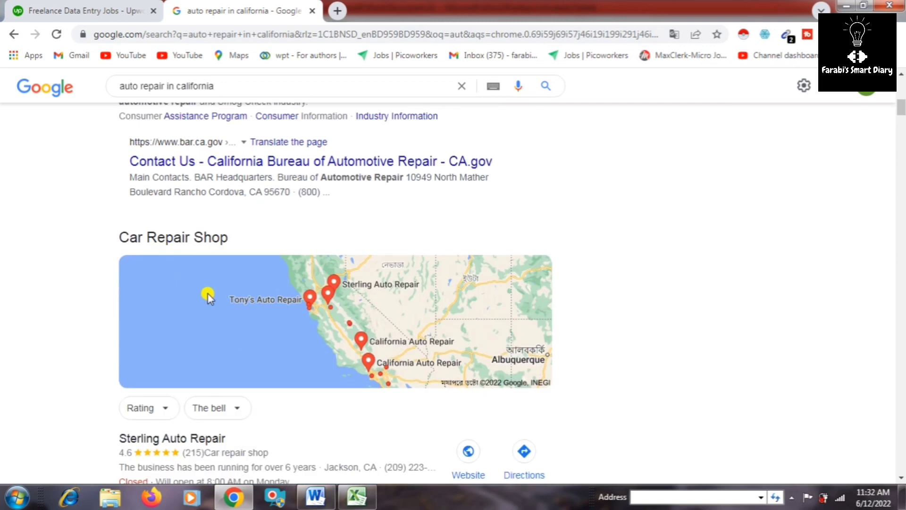
{"action": "scroll", "coordinate": [212, 296], "scroll_direction": "down", "scroll_amount": 1}
{"action": "scroll", "coordinate": [298, 283], "scroll_direction": "down", "scroll_amount": 4}
{"action": "scroll", "coordinate": [231, 304], "scroll_direction": "down", "scroll_amount": 2}
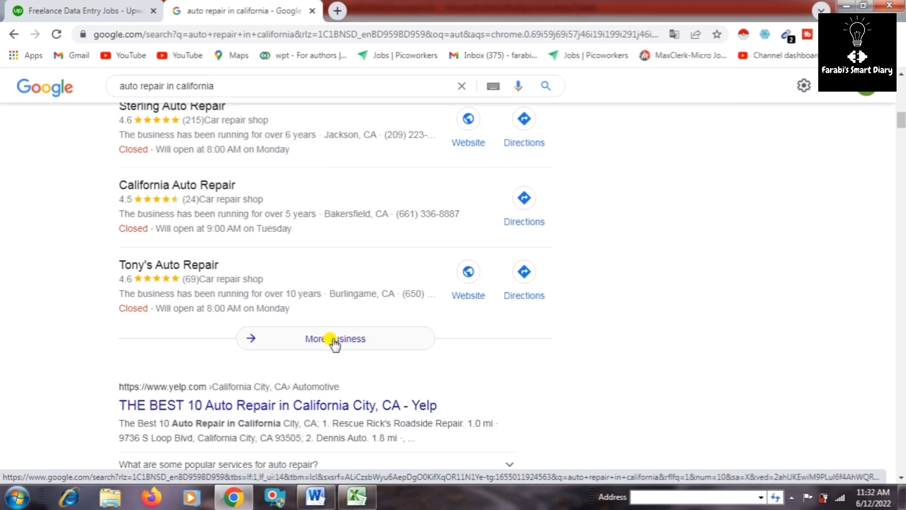
Show more businesses and scroll through the local repair shop list, back to the top
{"action": "left_click", "coordinate": [333, 338]}
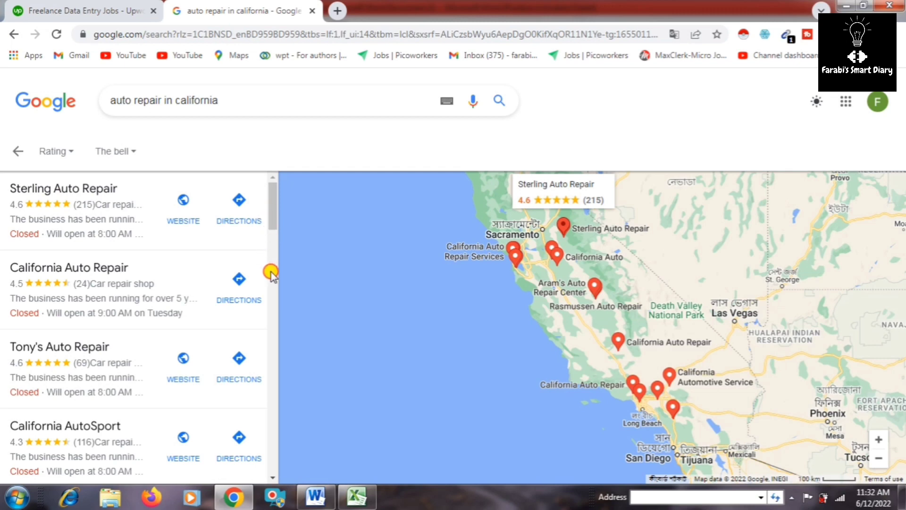
{"action": "left_click_drag", "start_coordinate": [271, 273], "coordinate": [263, 427]}
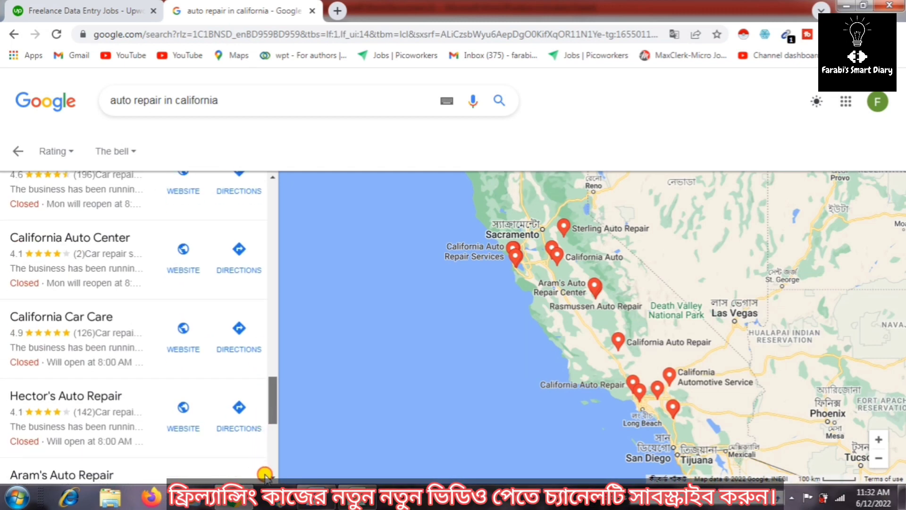
{"action": "scroll", "coordinate": [265, 474], "scroll_direction": "down", "scroll_amount": 5}
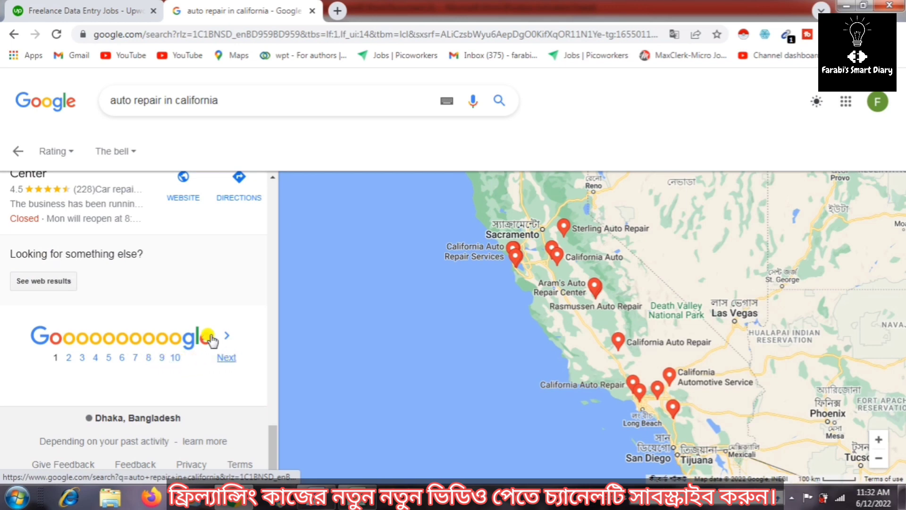
{"action": "scroll", "coordinate": [122, 283], "scroll_direction": "up", "scroll_amount": 3}
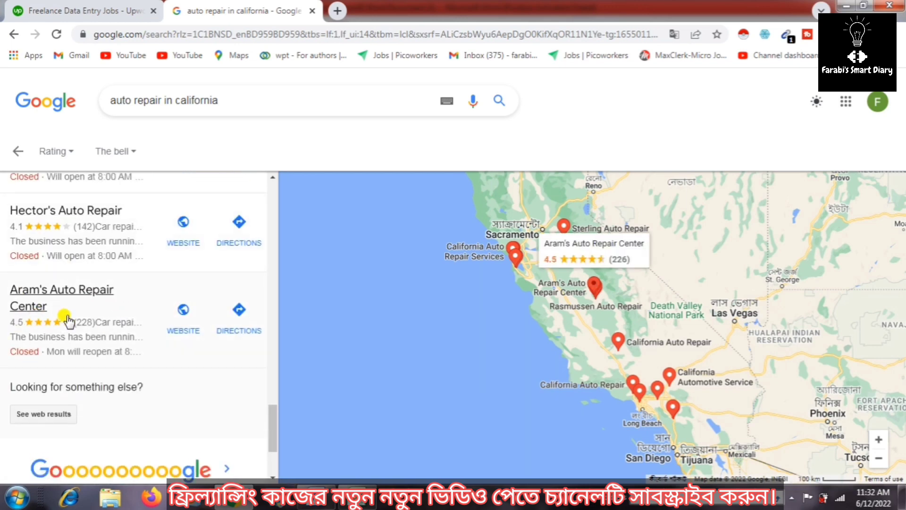
{"action": "left_click_drag", "start_coordinate": [271, 430], "coordinate": [275, 206]}
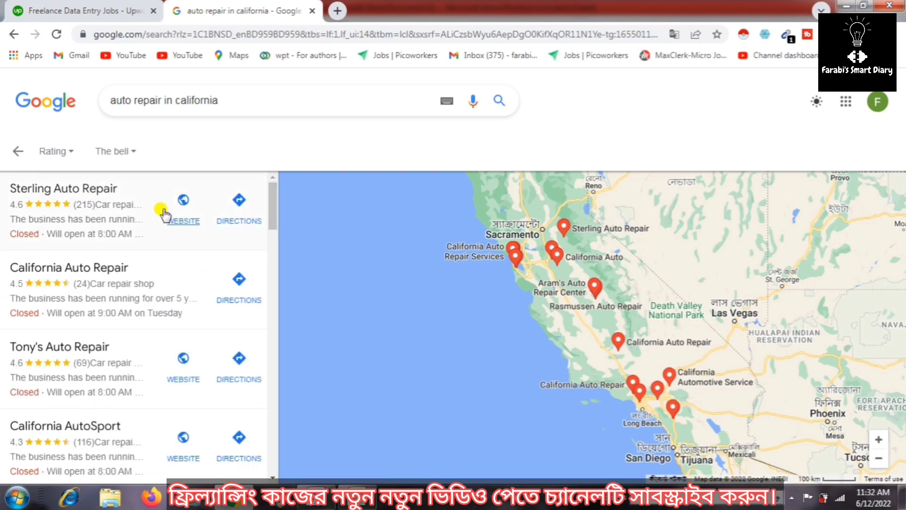
Copy the name 'Sterling Auto Repair' into A2 and autofit column A
{"action": "right_click", "coordinate": [90, 188]}
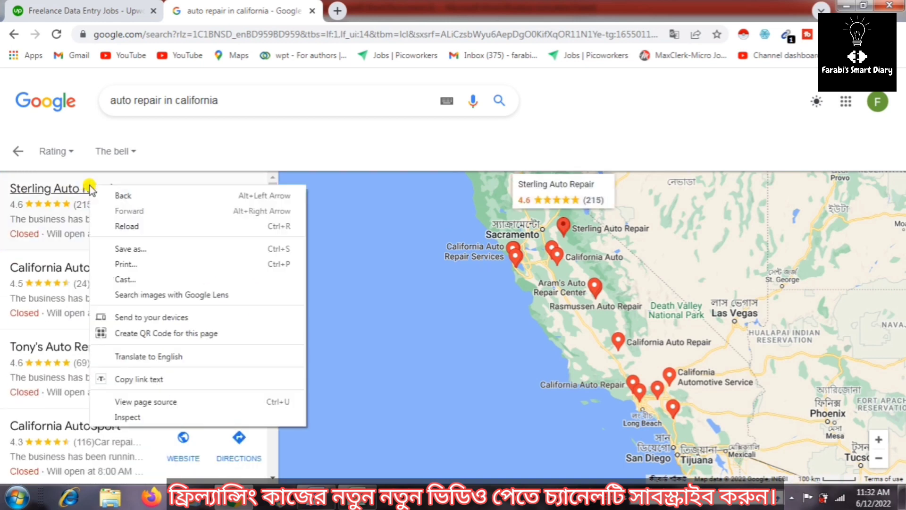
{"action": "left_click", "coordinate": [78, 187]}
{"action": "left_click", "coordinate": [82, 188]}
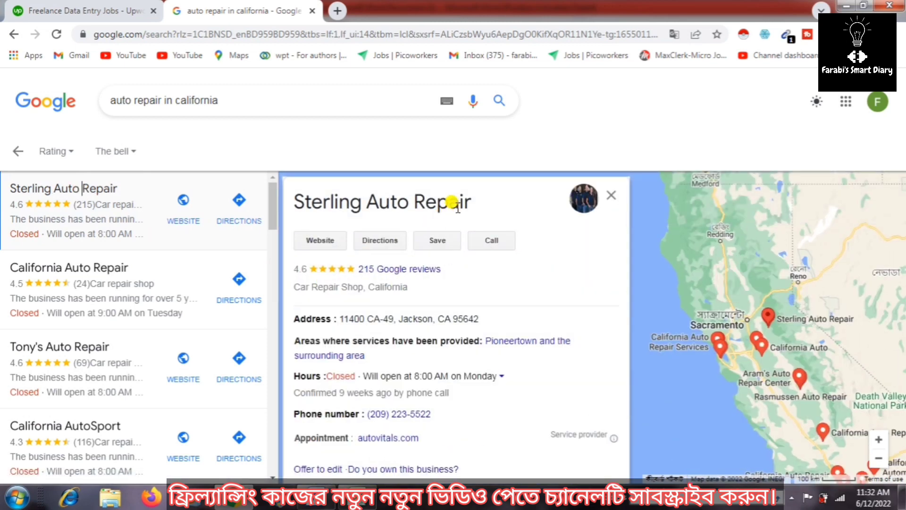
{"action": "left_click", "coordinate": [474, 202]}
{"action": "triple_click", "coordinate": [292, 203]}
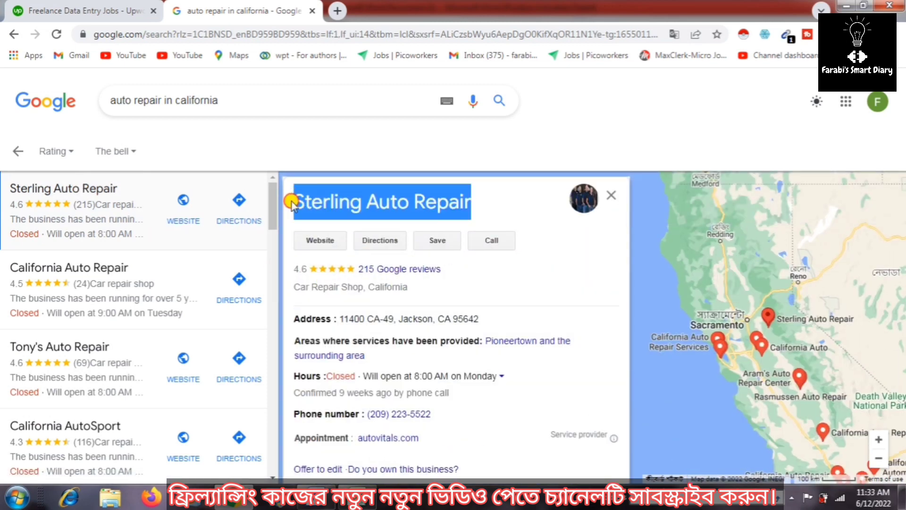
{"action": "right_click", "coordinate": [315, 206]}
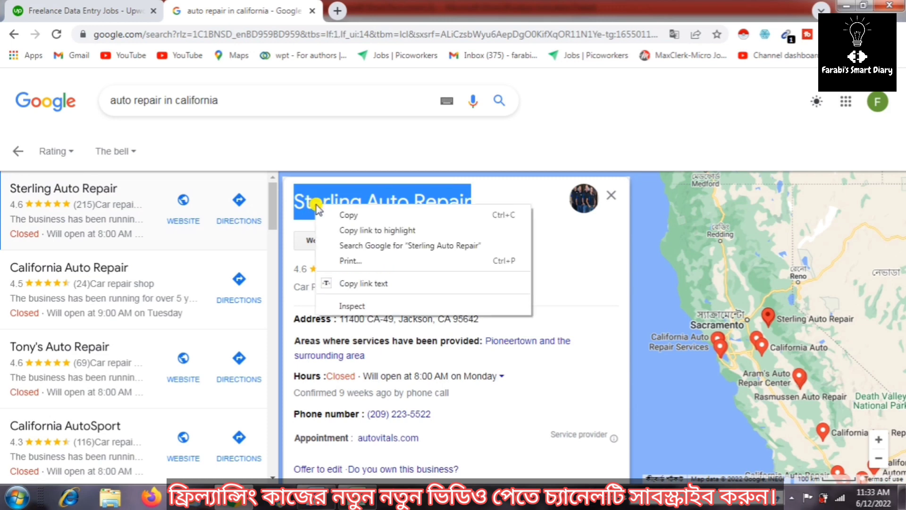
{"action": "left_click", "coordinate": [349, 215]}
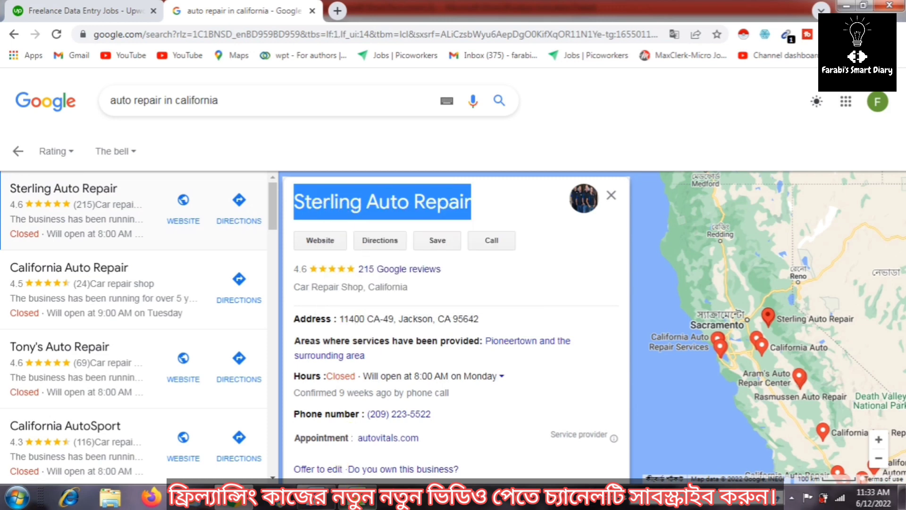
{"action": "key", "text": "alt+Tab"}
{"action": "left_click", "coordinate": [60, 140]}
{"action": "right_click", "coordinate": [60, 140]}
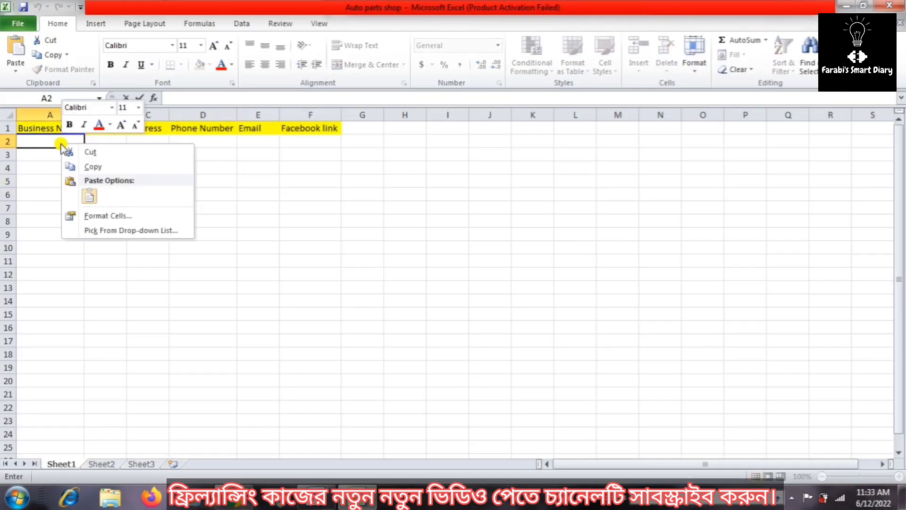
{"action": "left_click", "coordinate": [86, 199]}
{"action": "left_click", "coordinate": [49, 115]}
{"action": "double_click", "coordinate": [85, 115]}
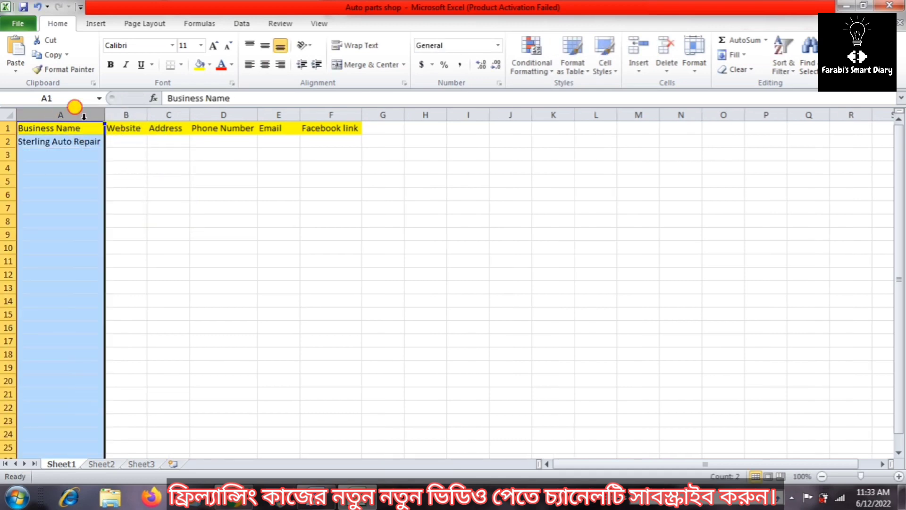
{"action": "left_click", "coordinate": [127, 142]}
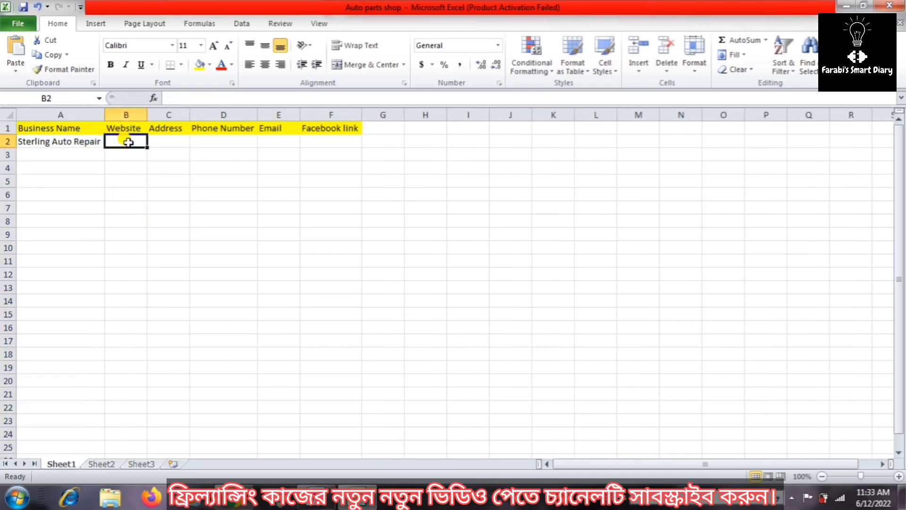
{"action": "left_click", "coordinate": [233, 503]}
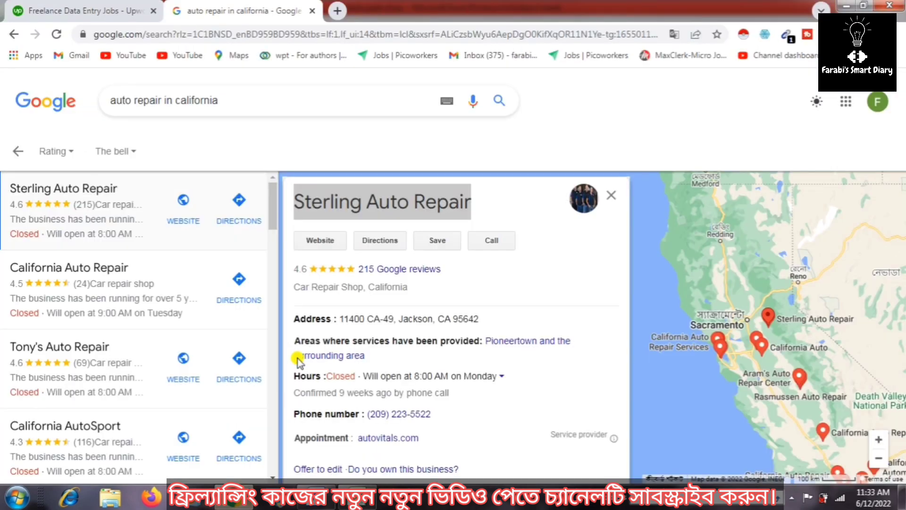
{"action": "right_click", "coordinate": [325, 245]}
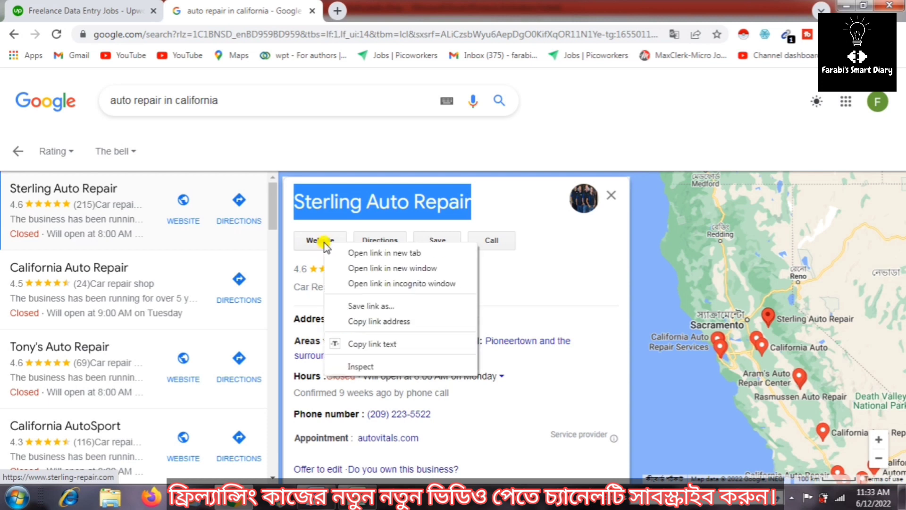
{"action": "left_click", "coordinate": [361, 253]}
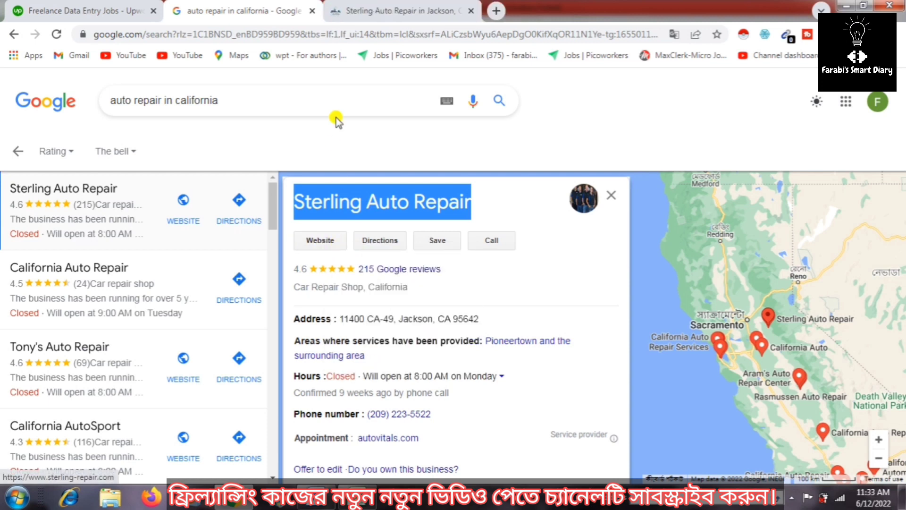
{"action": "left_click", "coordinate": [381, 10]}
{"action": "left_click", "coordinate": [137, 34]}
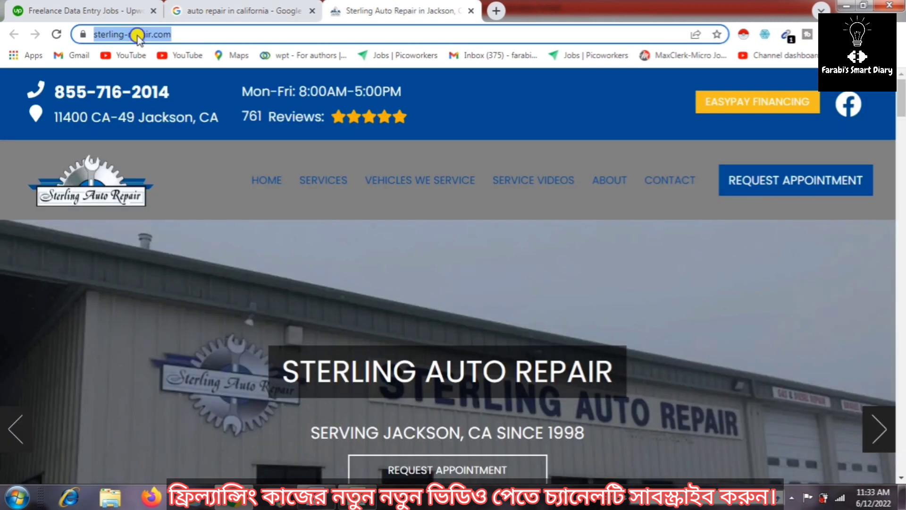
{"action": "right_click", "coordinate": [137, 33]}
{"action": "left_click", "coordinate": [169, 106]}
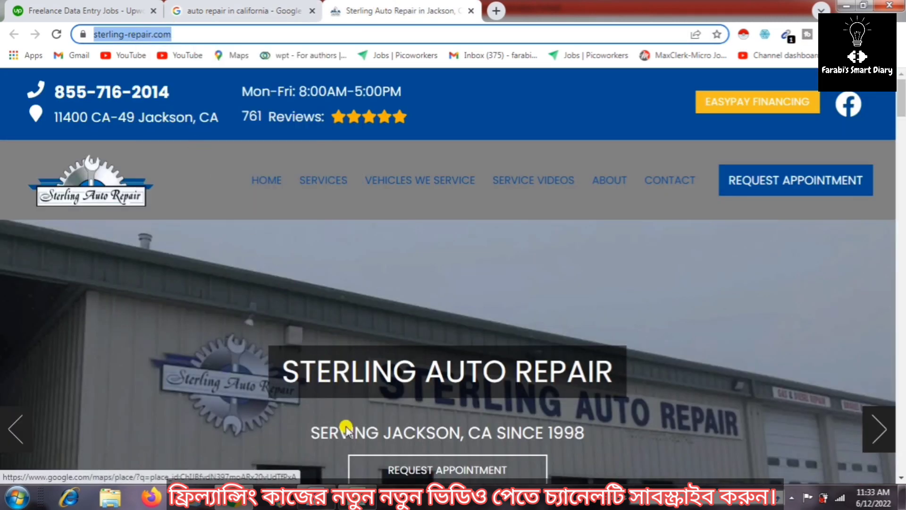
{"action": "key", "text": "alt+Tab"}
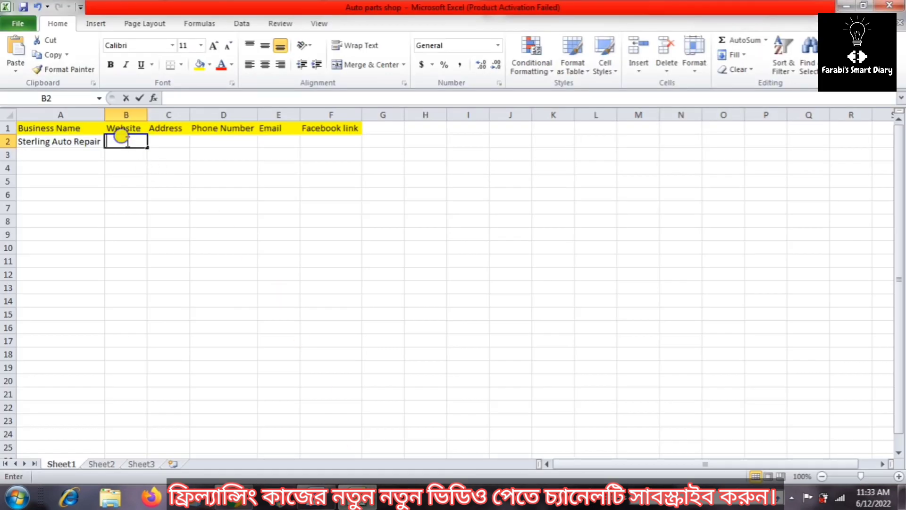
{"action": "right_click", "coordinate": [123, 139]}
{"action": "left_click", "coordinate": [151, 184]}
{"action": "left_click", "coordinate": [137, 115]}
{"action": "double_click", "coordinate": [147, 115]}
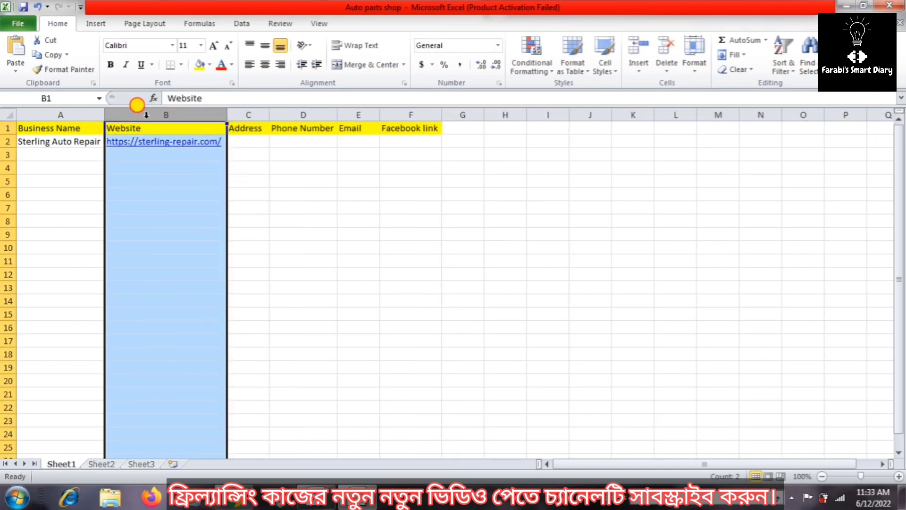
{"action": "left_click", "coordinate": [239, 142]}
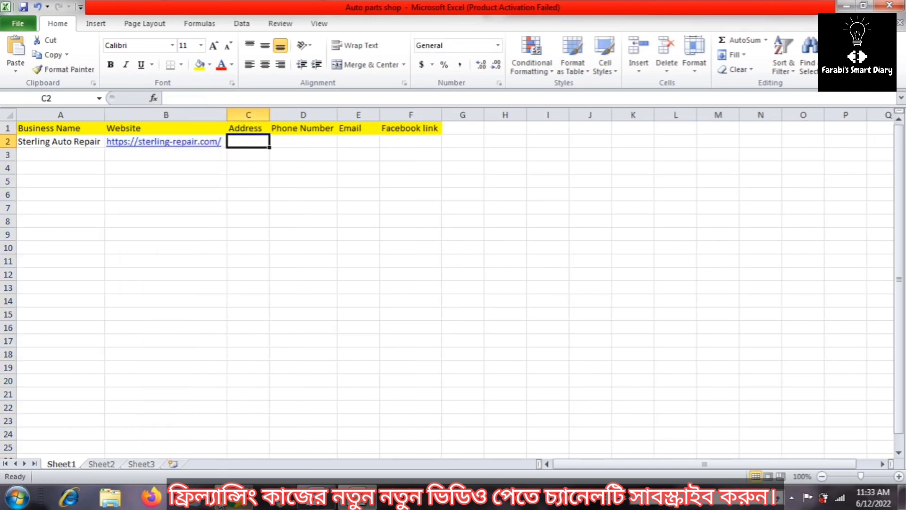
{"action": "left_click", "coordinate": [234, 501]}
Copy the shop's street address from the Google listing into C2 and autofit column C
{"action": "left_click", "coordinate": [252, 11]}
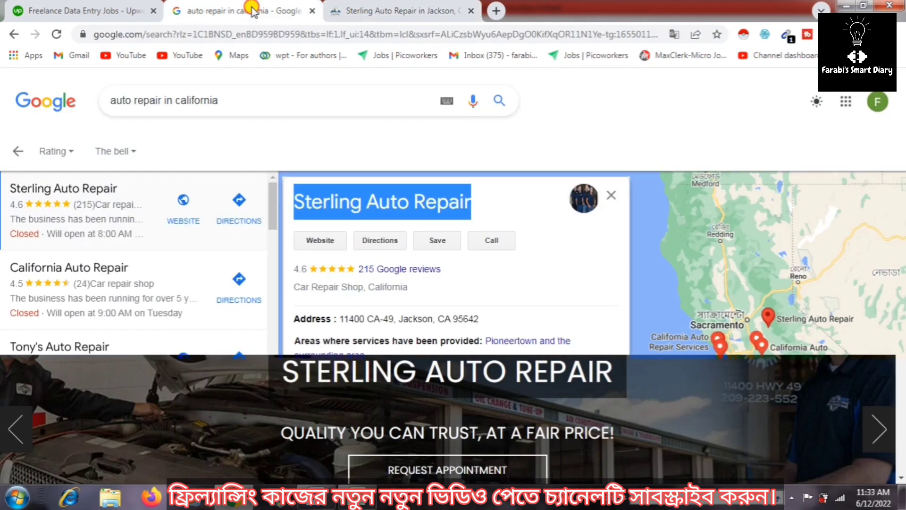
{"action": "left_click_drag", "start_coordinate": [479, 320], "coordinate": [340, 318]}
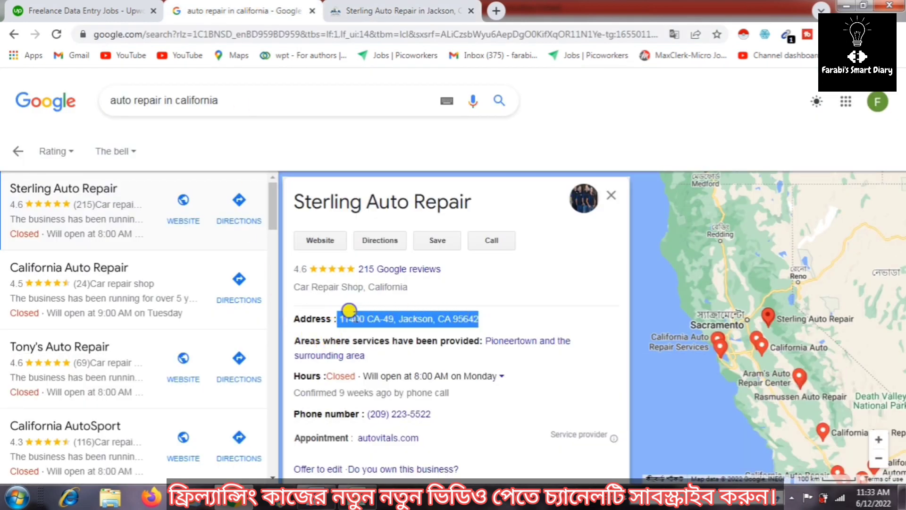
{"action": "right_click", "coordinate": [350, 311]}
{"action": "left_click", "coordinate": [378, 328]}
{"action": "left_click", "coordinate": [359, 496]}
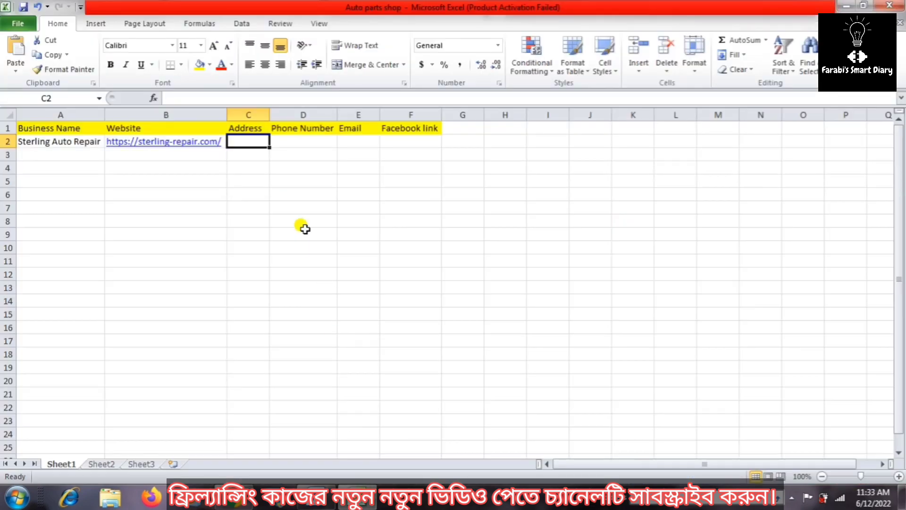
{"action": "right_click", "coordinate": [254, 141]}
{"action": "left_click", "coordinate": [280, 191]}
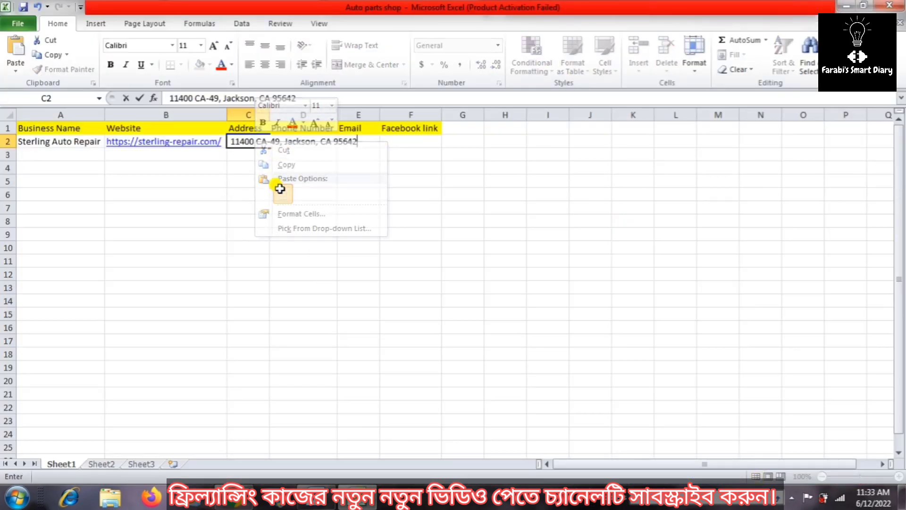
{"action": "left_click", "coordinate": [264, 115]}
{"action": "double_click", "coordinate": [269, 115]}
Copy the shop's phone number from the listing into D2
{"action": "left_click", "coordinate": [375, 142]}
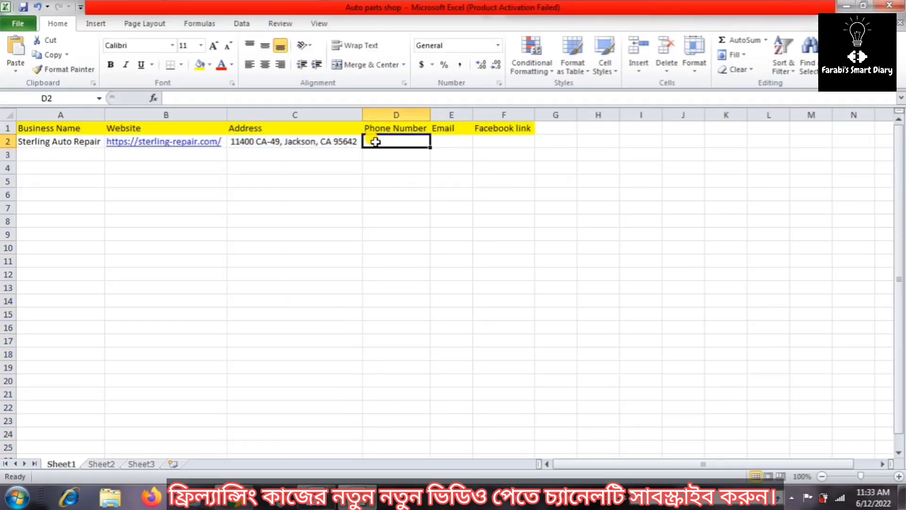
{"action": "left_click", "coordinate": [242, 495]}
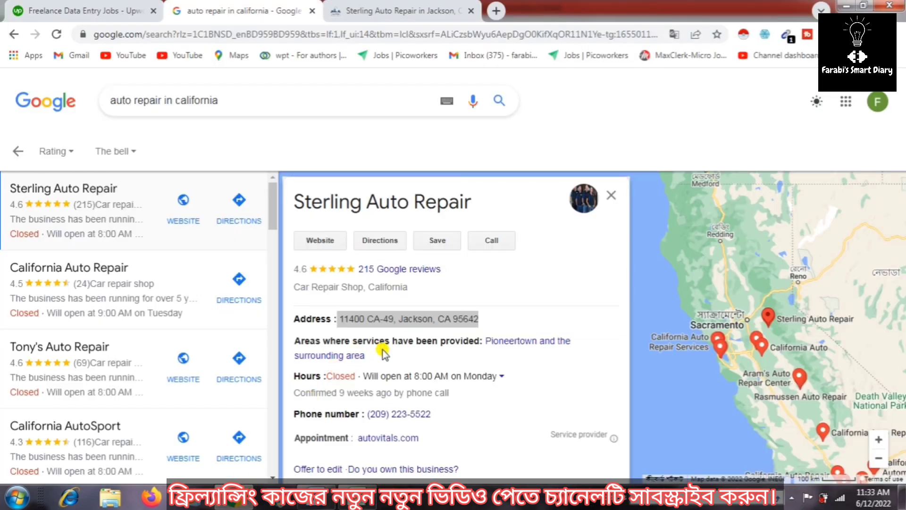
{"action": "right_click", "coordinate": [425, 415]}
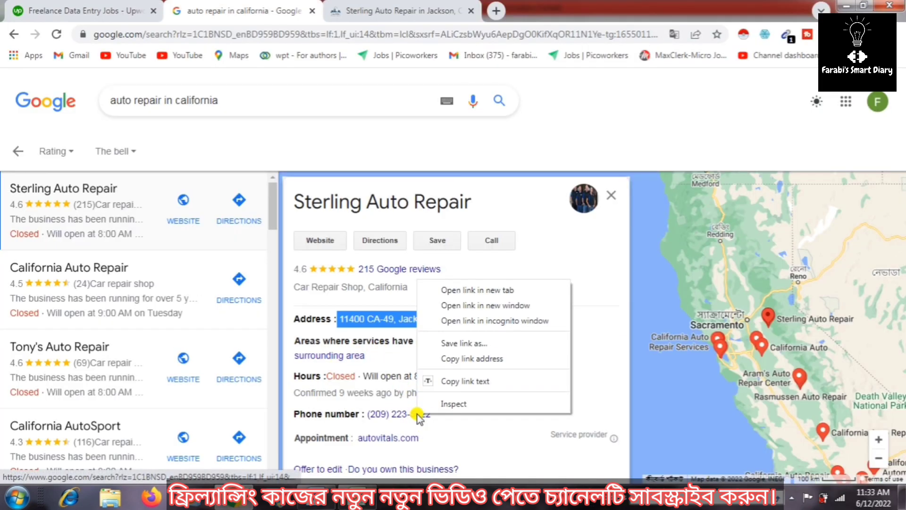
{"action": "left_click", "coordinate": [454, 379]}
{"action": "left_click", "coordinate": [364, 496]}
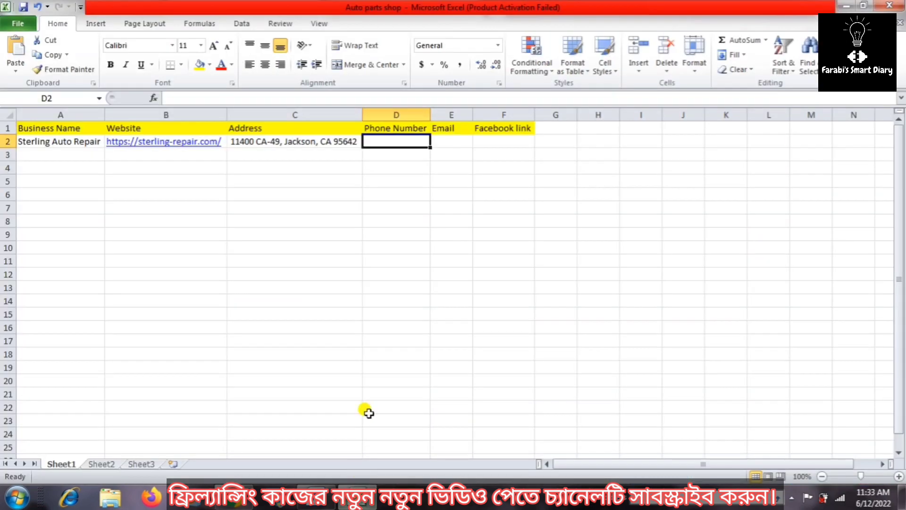
{"action": "right_click", "coordinate": [394, 142]}
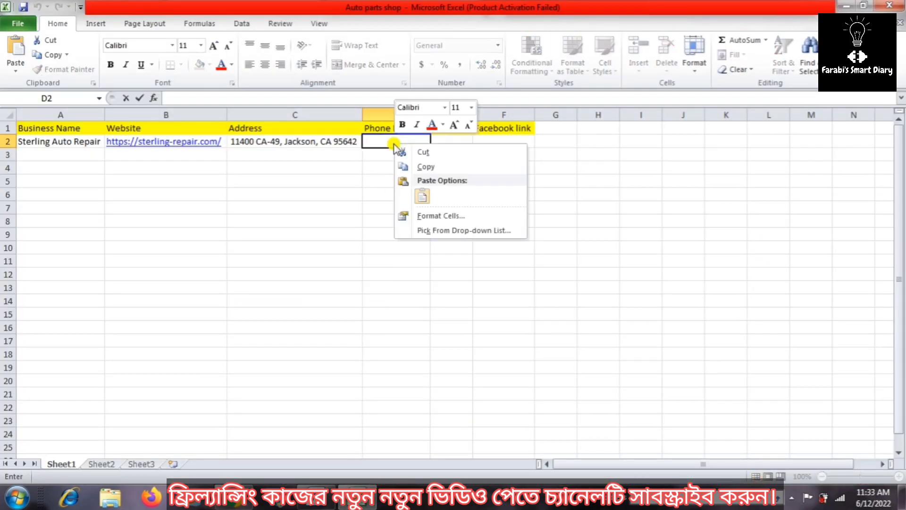
{"action": "left_click", "coordinate": [423, 195]}
{"action": "left_click", "coordinate": [386, 218]}
{"action": "left_click", "coordinate": [446, 140]}
{"action": "left_click", "coordinate": [492, 141]}
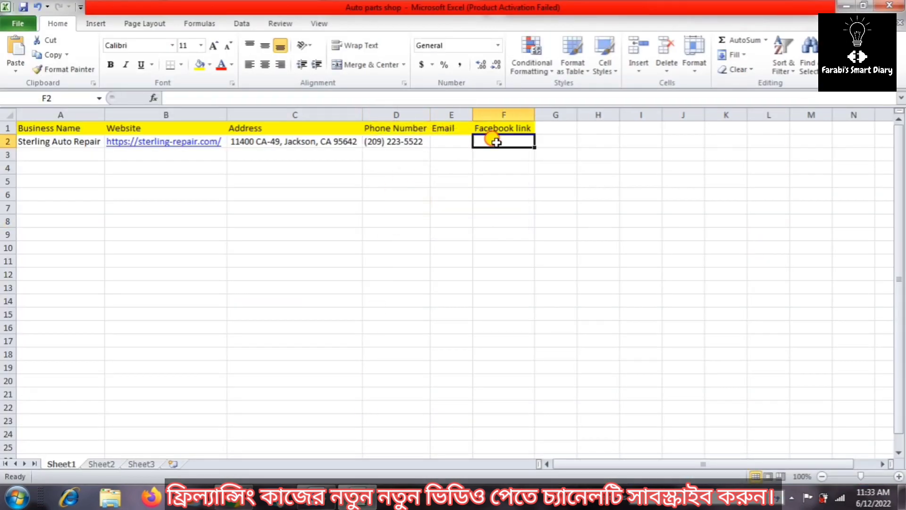
{"action": "left_click", "coordinate": [234, 496]}
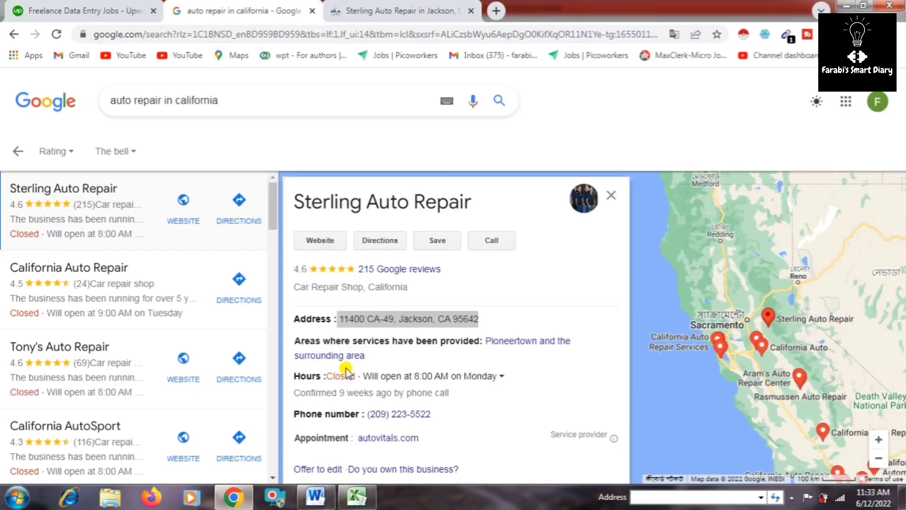
{"action": "scroll", "coordinate": [409, 388], "scroll_direction": "down", "scroll_amount": 1}
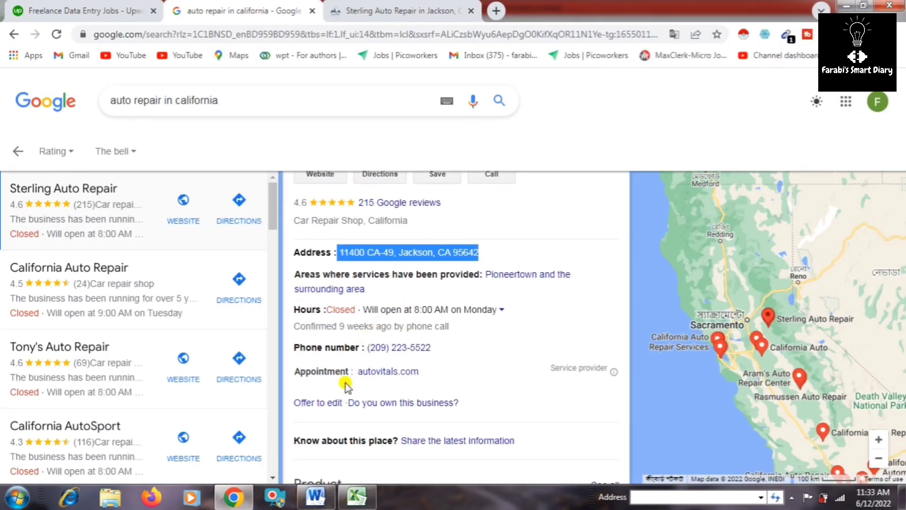
{"action": "left_click", "coordinate": [378, 13]}
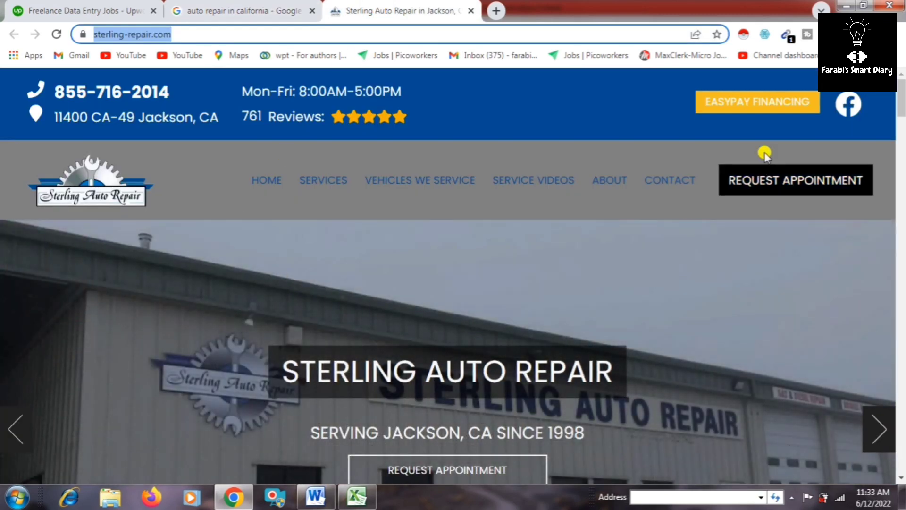
{"action": "right_click", "coordinate": [853, 113]}
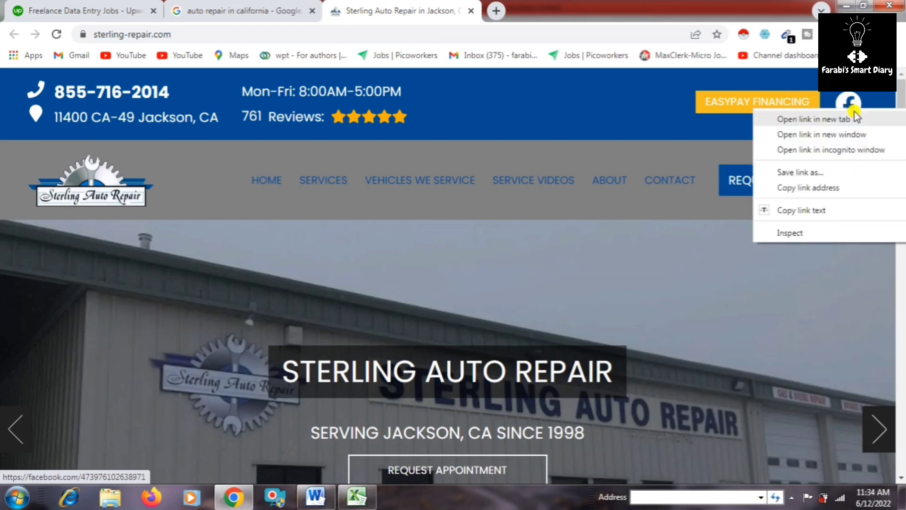
{"action": "left_click", "coordinate": [779, 117]}
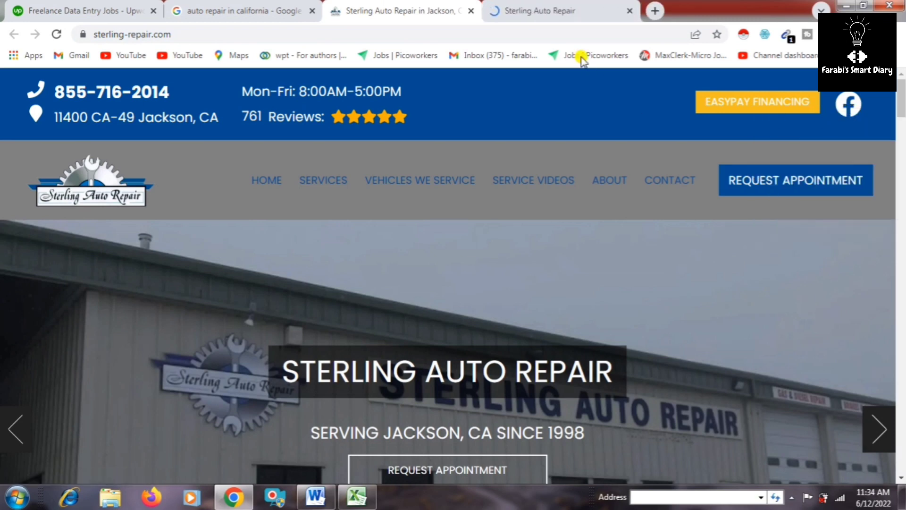
{"action": "left_click", "coordinate": [567, 10]}
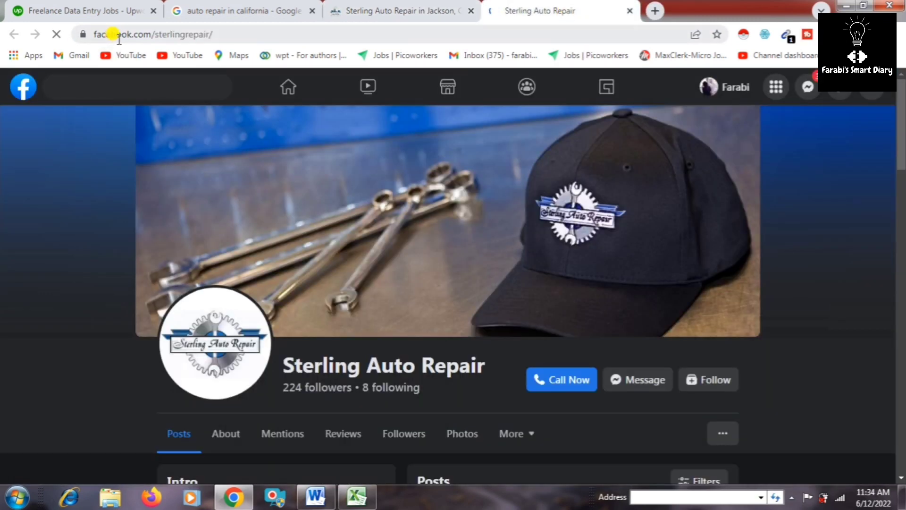
{"action": "left_click", "coordinate": [116, 36]}
{"action": "right_click", "coordinate": [121, 34]}
{"action": "left_click", "coordinate": [160, 99]}
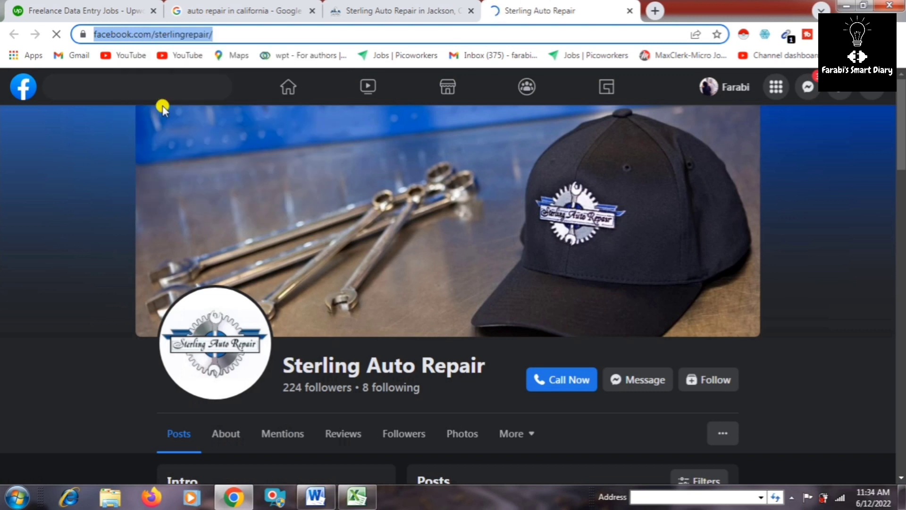
{"action": "left_click", "coordinate": [357, 496]}
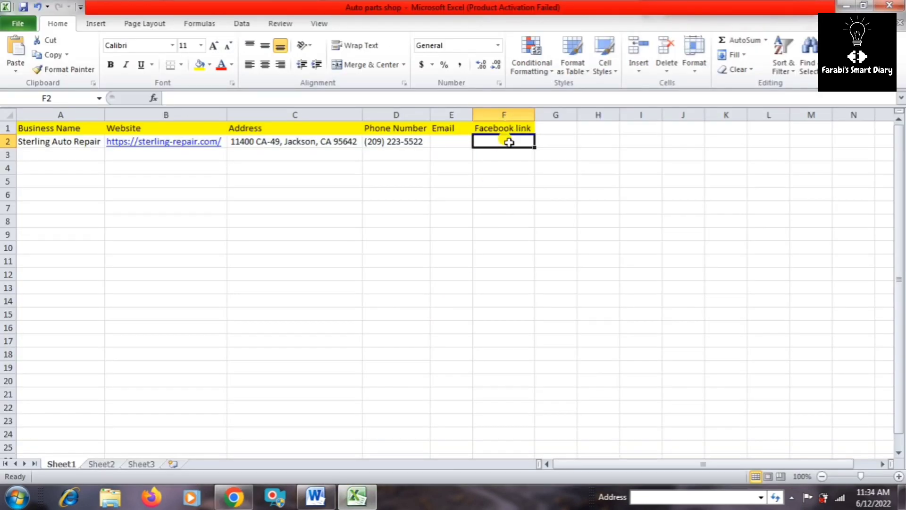
{"action": "right_click", "coordinate": [509, 142]}
{"action": "left_click", "coordinate": [537, 196]}
{"action": "left_click", "coordinate": [497, 230]}
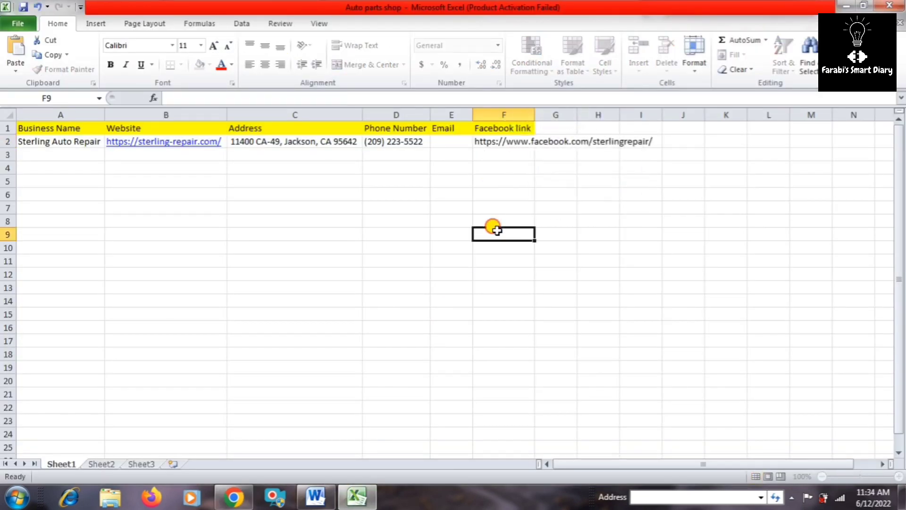
{"action": "double_click", "coordinate": [535, 115]}
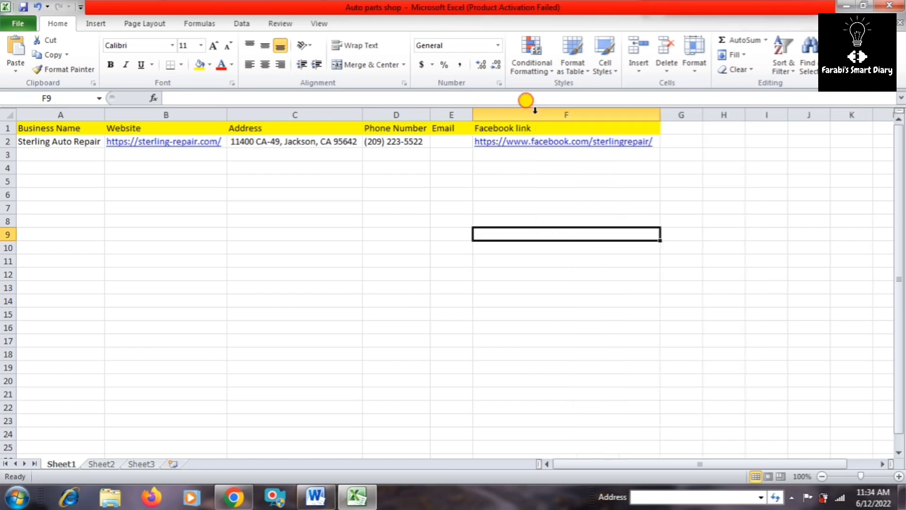
{"action": "left_click", "coordinate": [462, 141]}
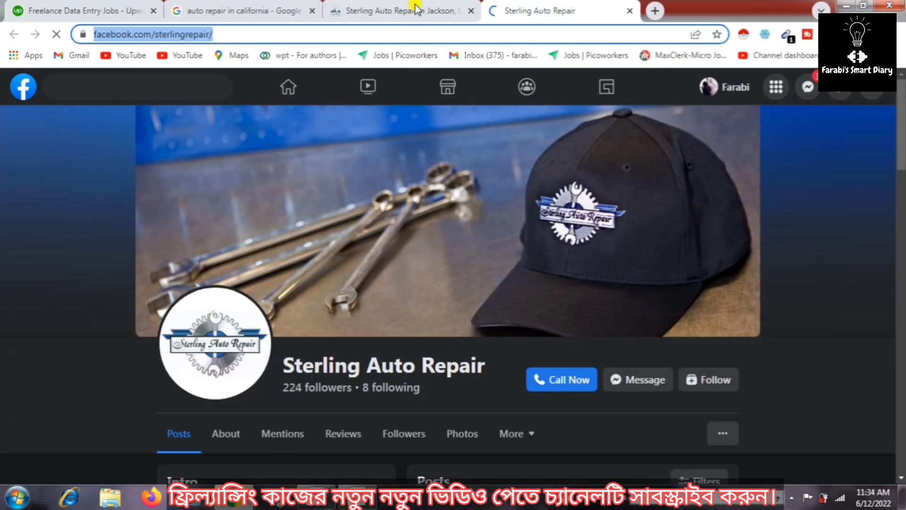
Run the Email Extractor extension on the sterling-repair.com site to find its email
{"action": "left_click", "coordinate": [416, 6]}
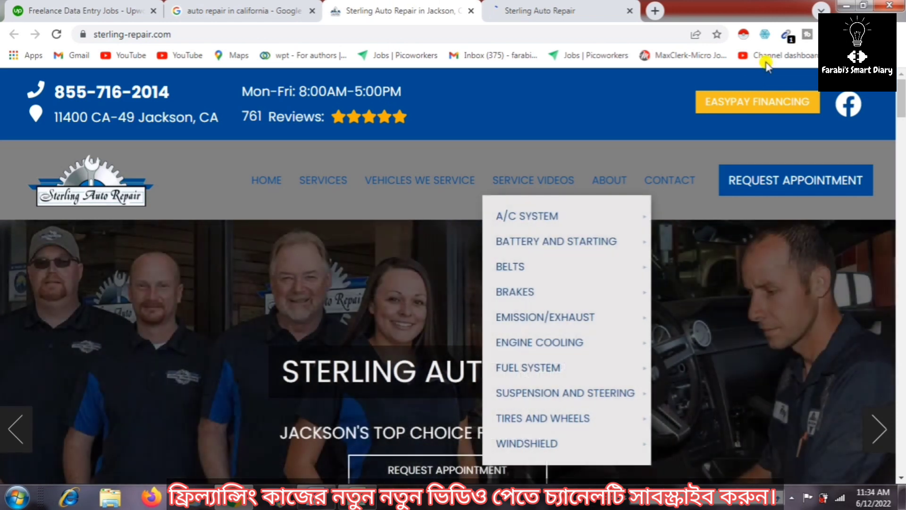
{"action": "left_click", "coordinate": [787, 36]}
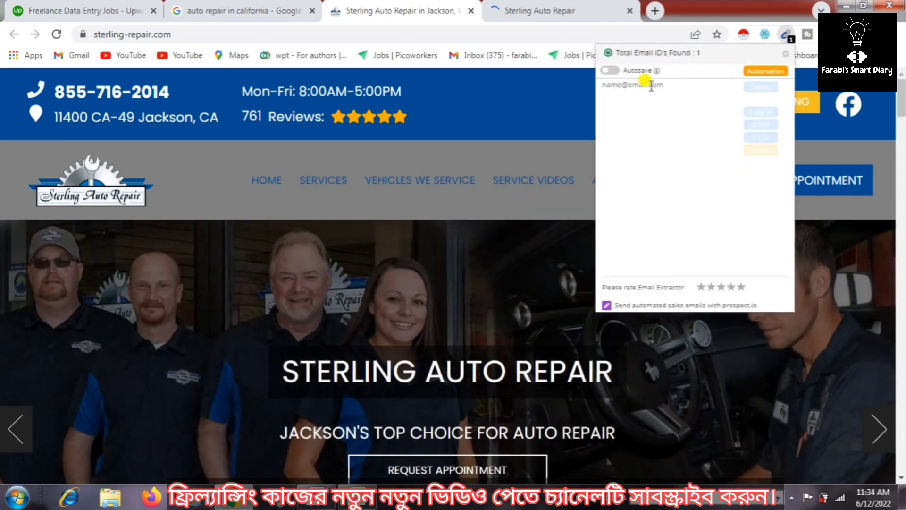
Browse Sterling Auto Repair's Contact and About Us pages to the footer and select the URL
{"action": "left_click", "coordinate": [403, 203]}
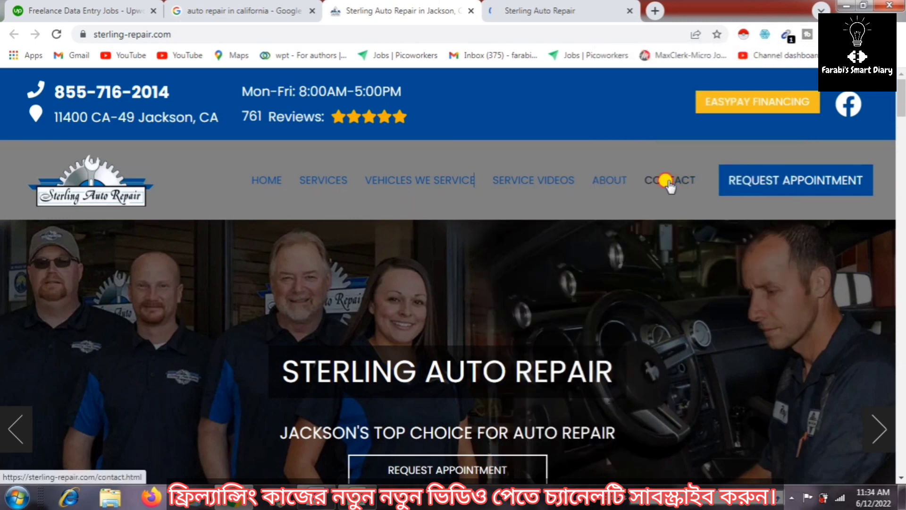
{"action": "left_click", "coordinate": [667, 182]}
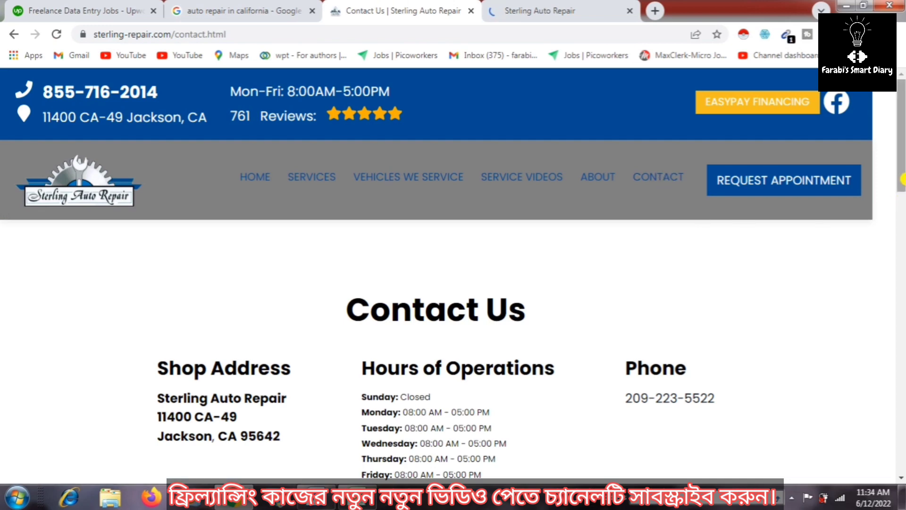
{"action": "left_click_drag", "start_coordinate": [903, 176], "coordinate": [902, 450]}
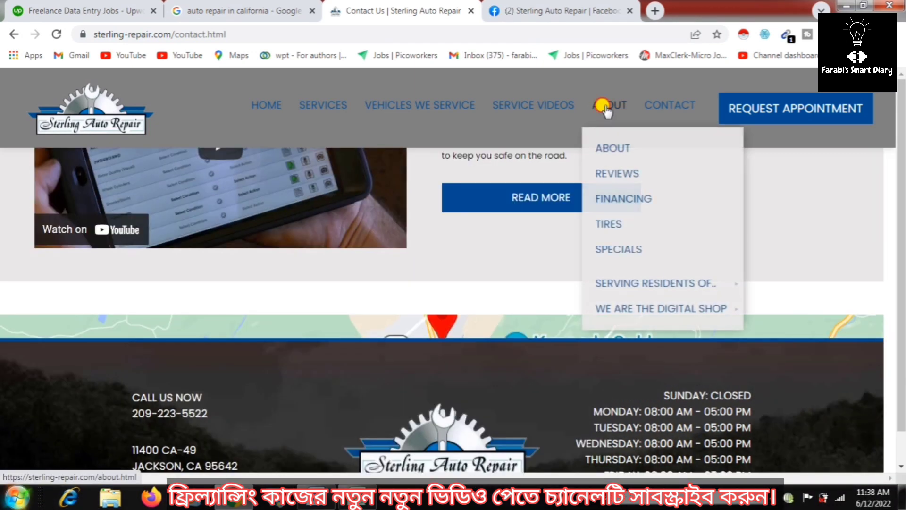
{"action": "mouse_move", "coordinate": [609, 104]}
{"action": "left_click", "coordinate": [601, 105]}
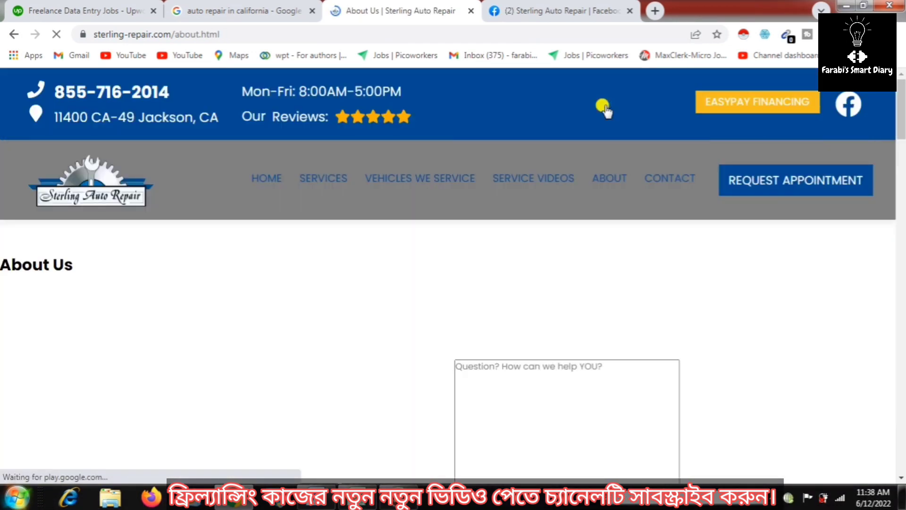
{"action": "scroll", "coordinate": [661, 274], "scroll_direction": "down", "scroll_amount": 3}
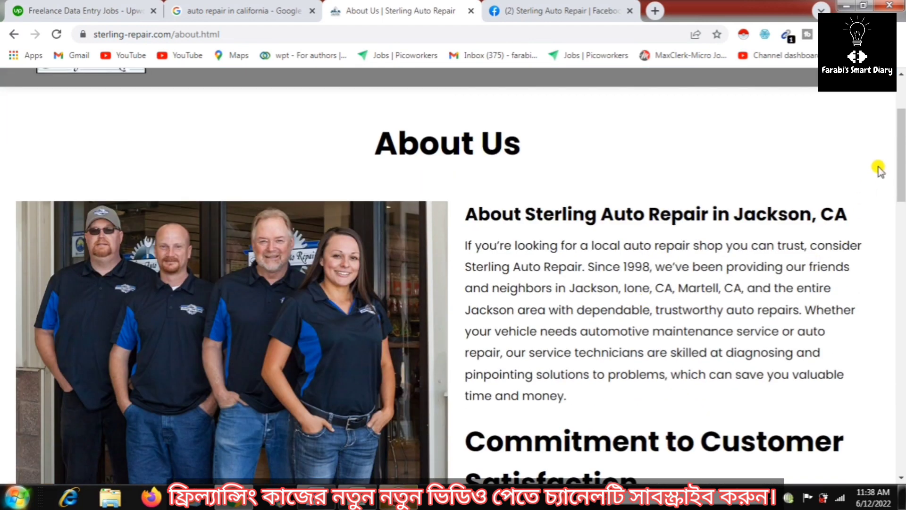
{"action": "scroll", "coordinate": [888, 189], "scroll_direction": "down", "scroll_amount": 3}
{"action": "left_click_drag", "start_coordinate": [902, 212], "coordinate": [902, 454]}
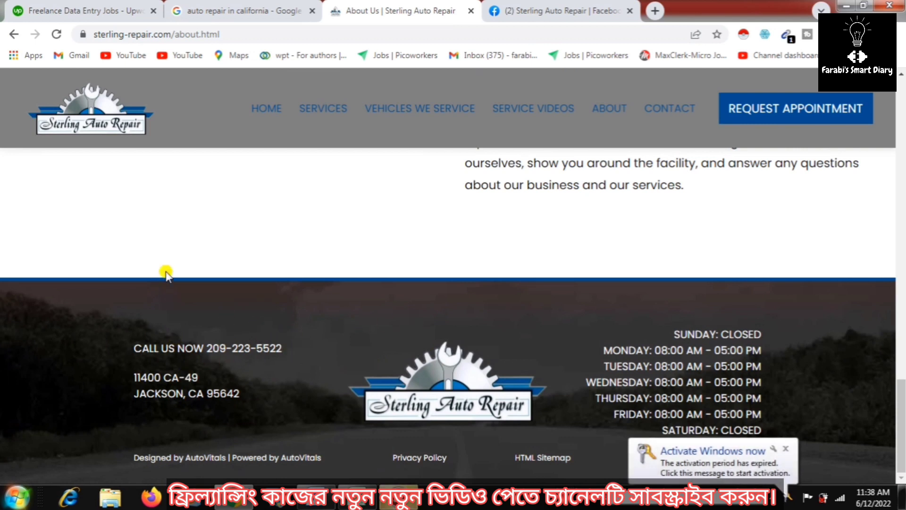
{"action": "left_click_drag", "start_coordinate": [171, 34], "coordinate": [104, 38]}
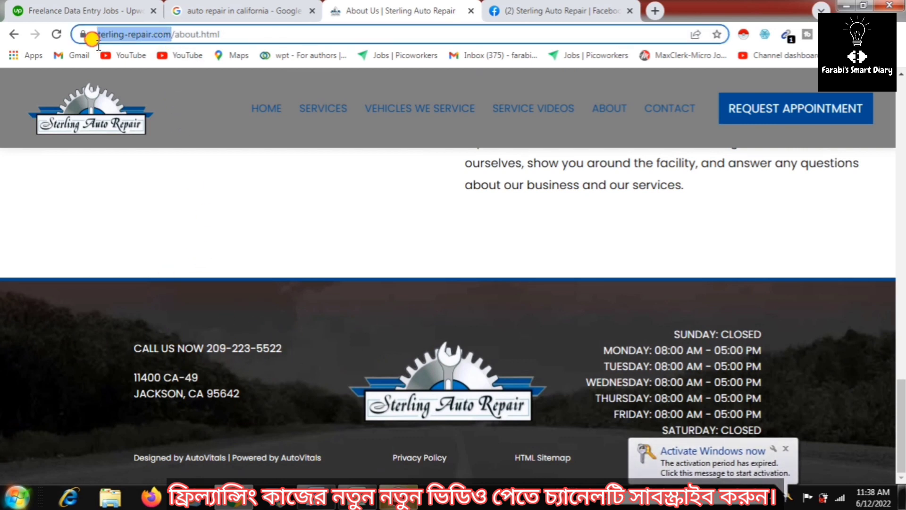
Copy just the 'sterling-repair' domain name from the address bar
{"action": "left_click", "coordinate": [184, 35]}
{"action": "left_click_drag", "start_coordinate": [183, 35], "coordinate": [128, 38]}
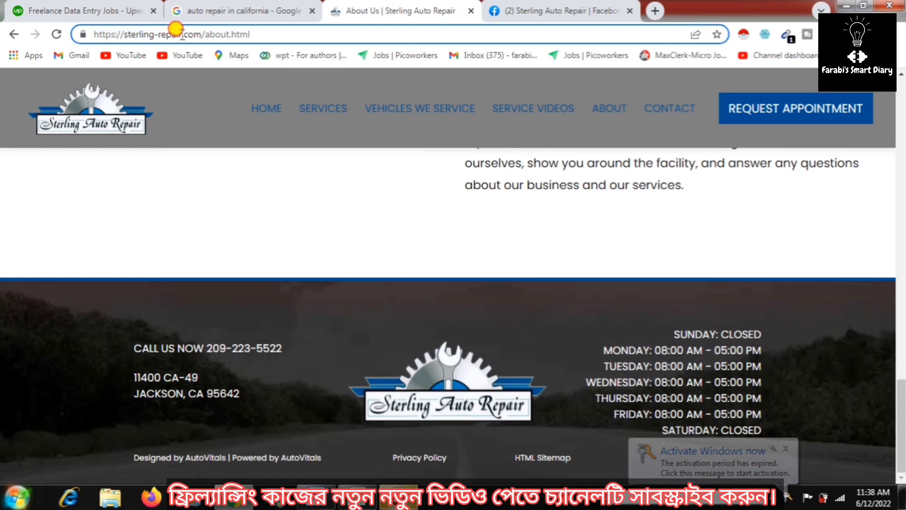
{"action": "right_click", "coordinate": [136, 35]}
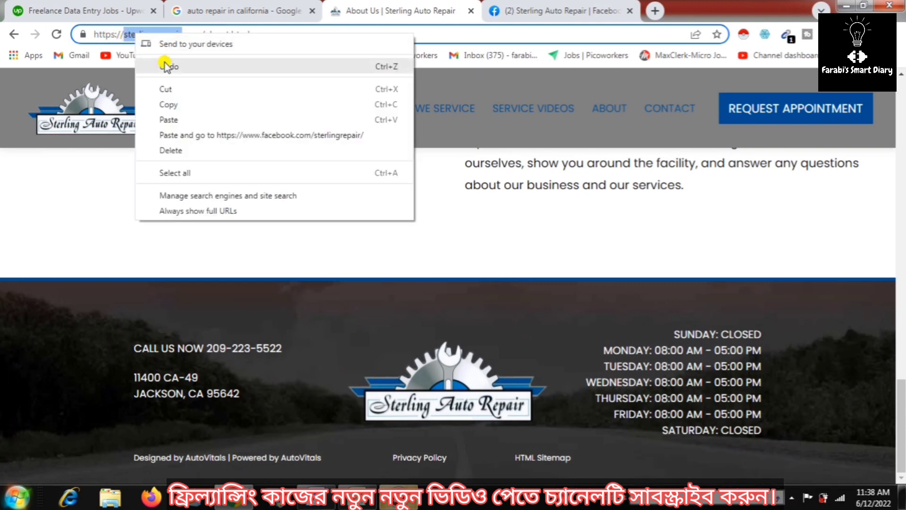
{"action": "left_click", "coordinate": [170, 104]}
Search Google in a new tab for 'sterling-repair email address'
{"action": "left_click", "coordinate": [655, 10]}
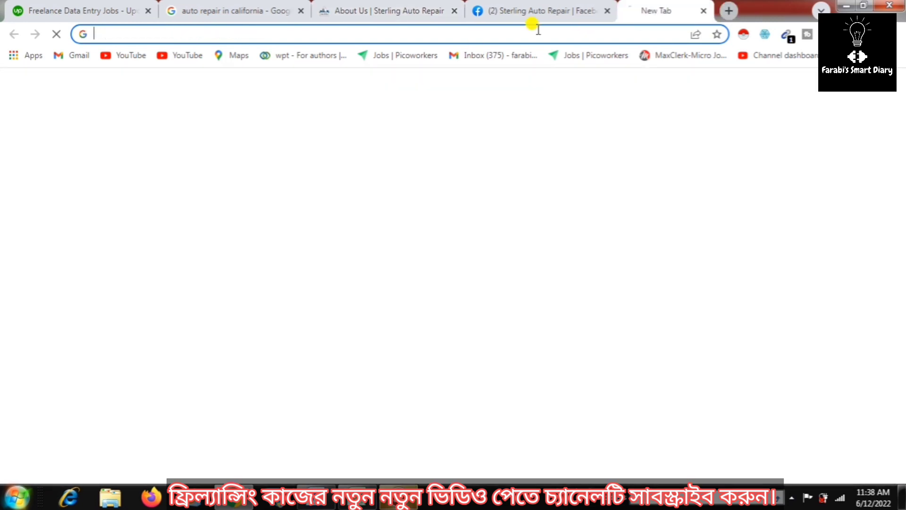
{"action": "left_click", "coordinate": [282, 37]}
{"action": "right_click", "coordinate": [278, 33]}
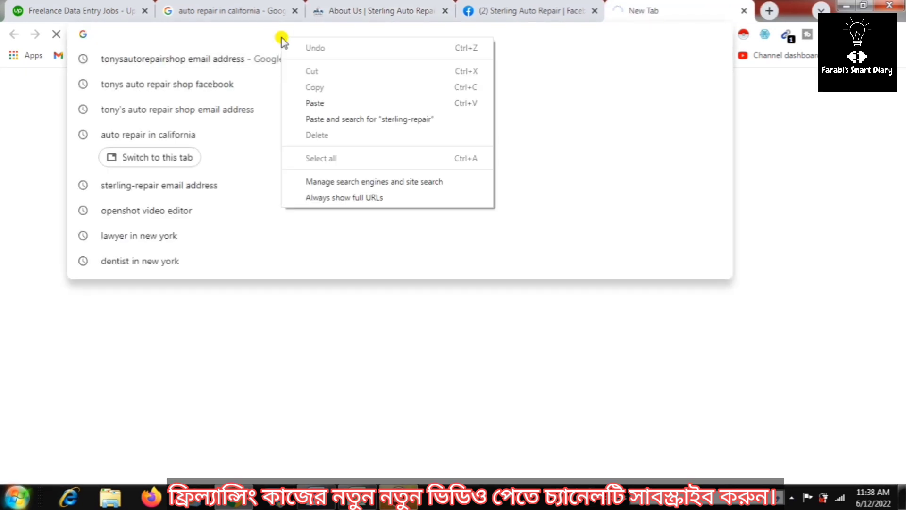
{"action": "left_click", "coordinate": [318, 102]}
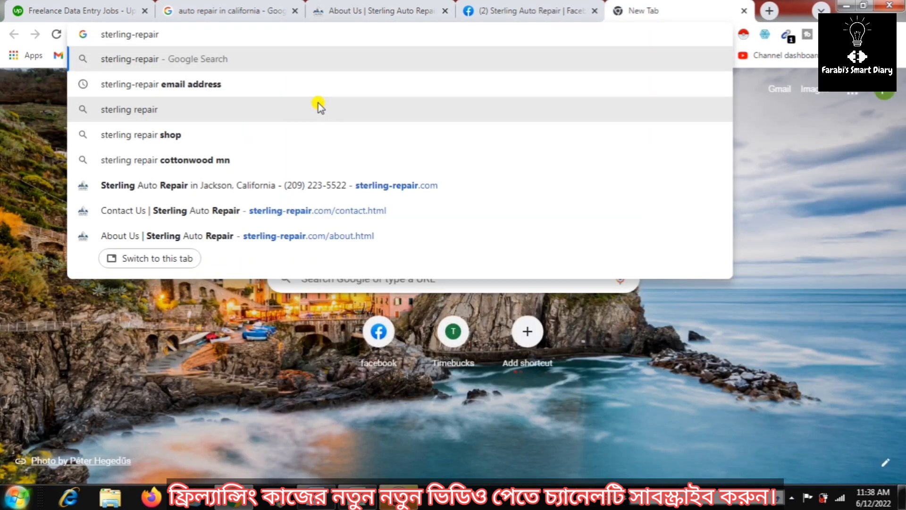
{"action": "type", "text": "  email"}
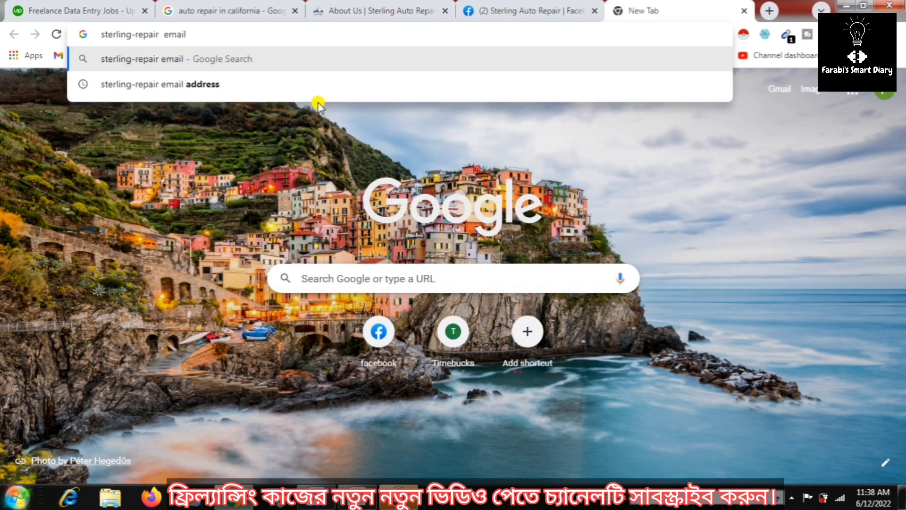
{"action": "type", "text": " adr"}
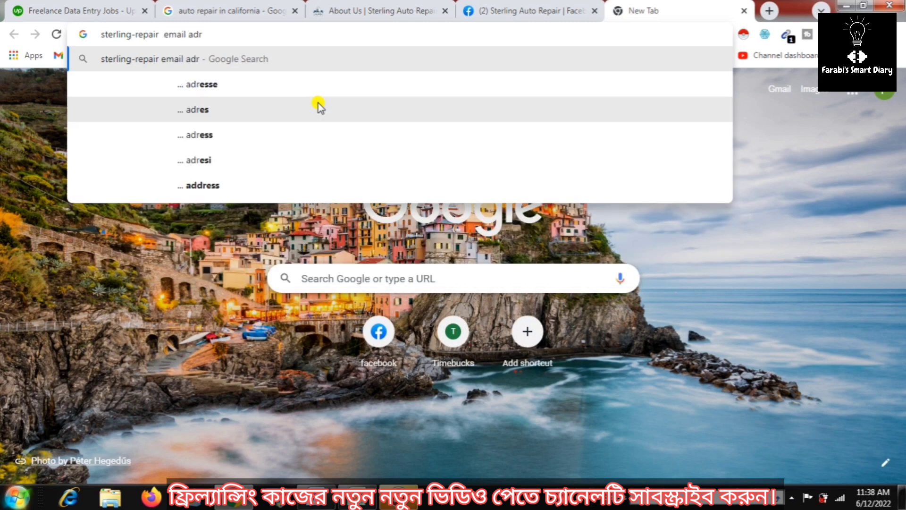
{"action": "key", "text": "BackSpace"}
{"action": "type", "text": "dress"}
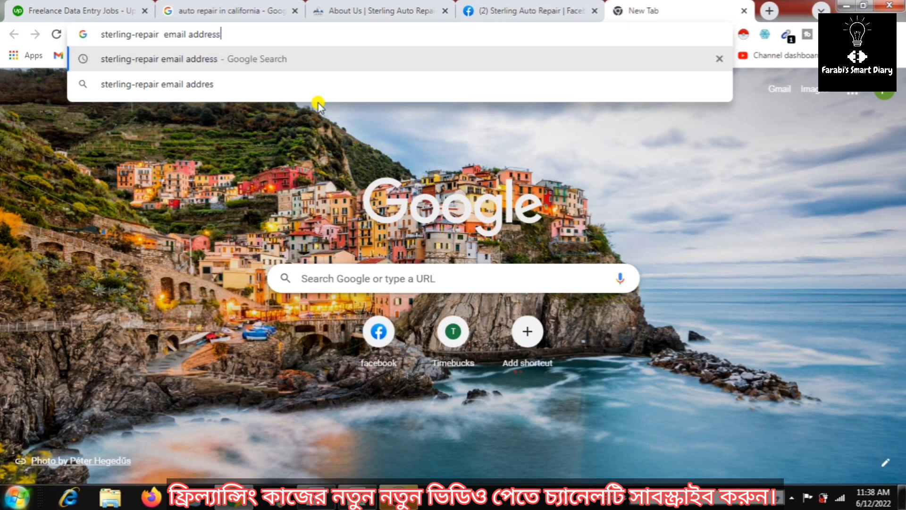
{"action": "key", "text": "Return"}
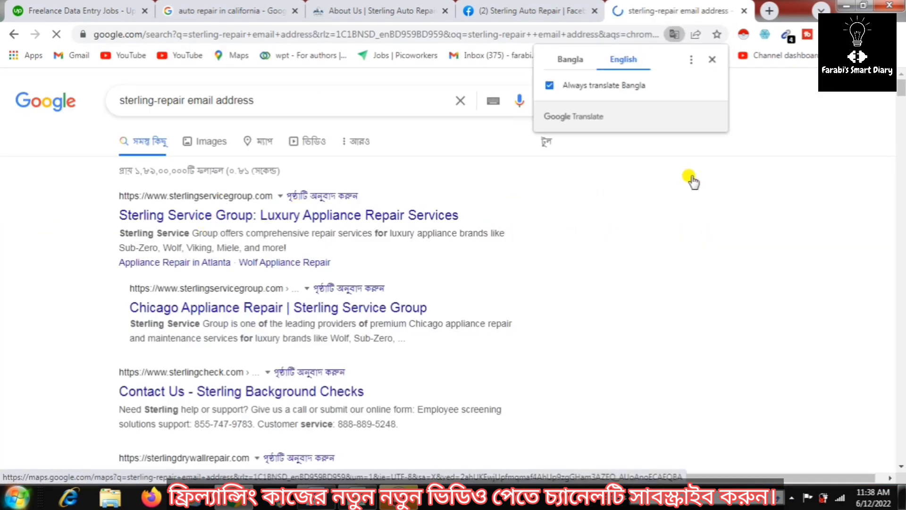
Copy the first email address the Email Finder extension lists for the shop
{"action": "left_click", "coordinate": [787, 35]}
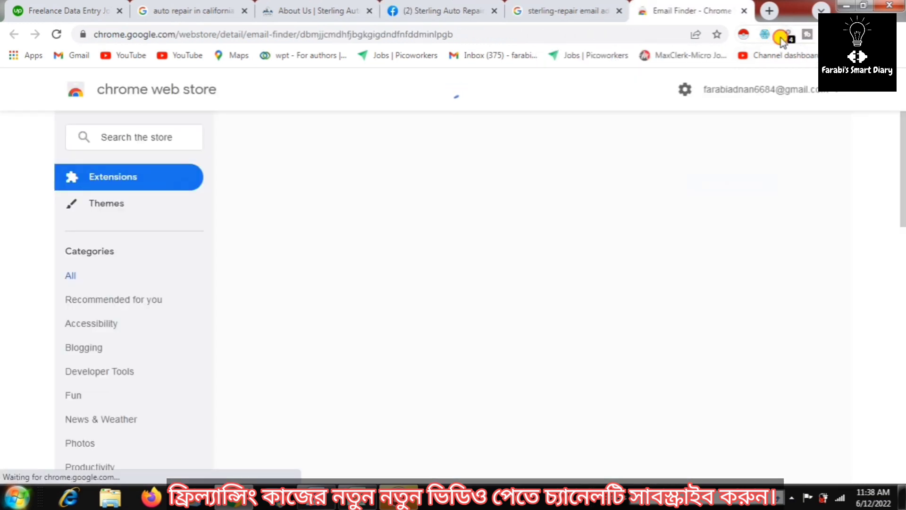
{"action": "left_click", "coordinate": [786, 35]}
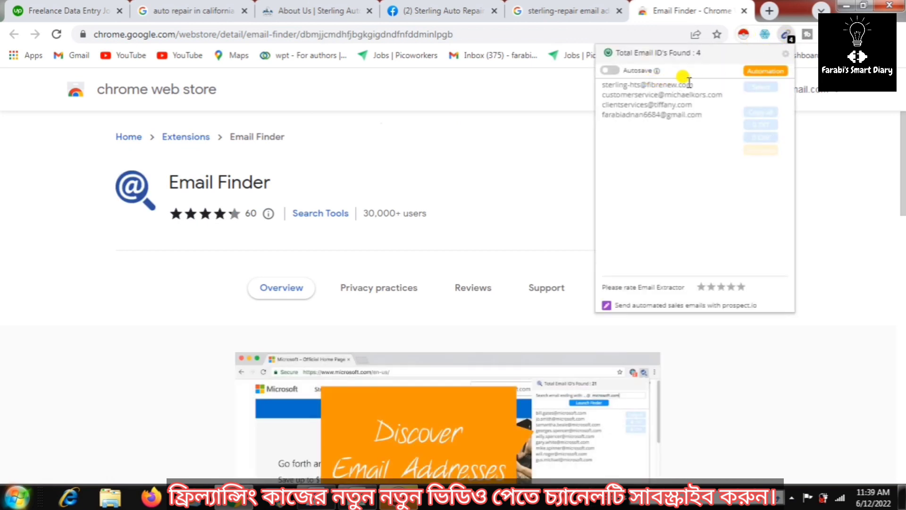
{"action": "left_click_drag", "start_coordinate": [696, 84], "coordinate": [608, 86]}
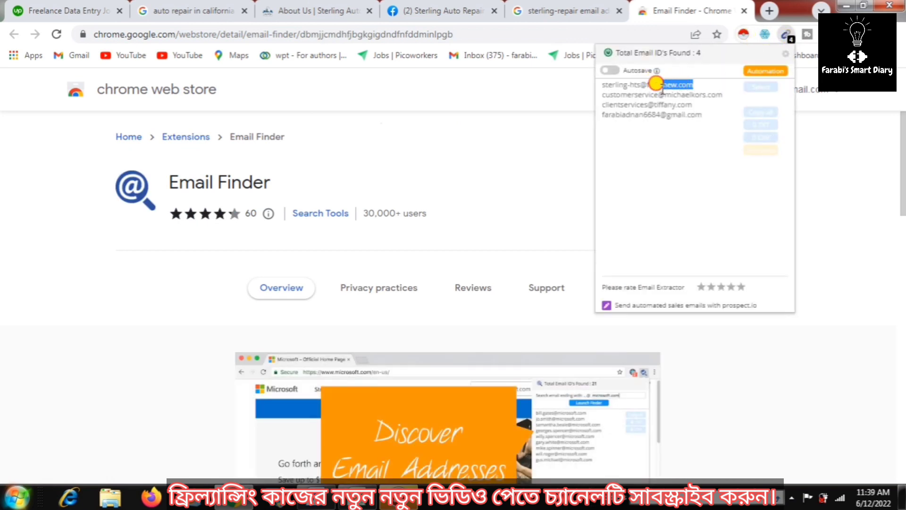
{"action": "right_click", "coordinate": [611, 84]}
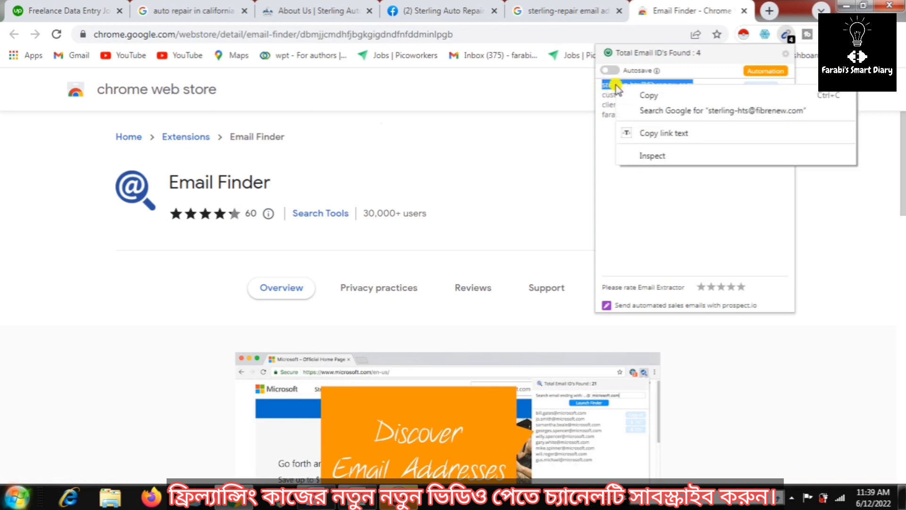
{"action": "left_click", "coordinate": [642, 92]}
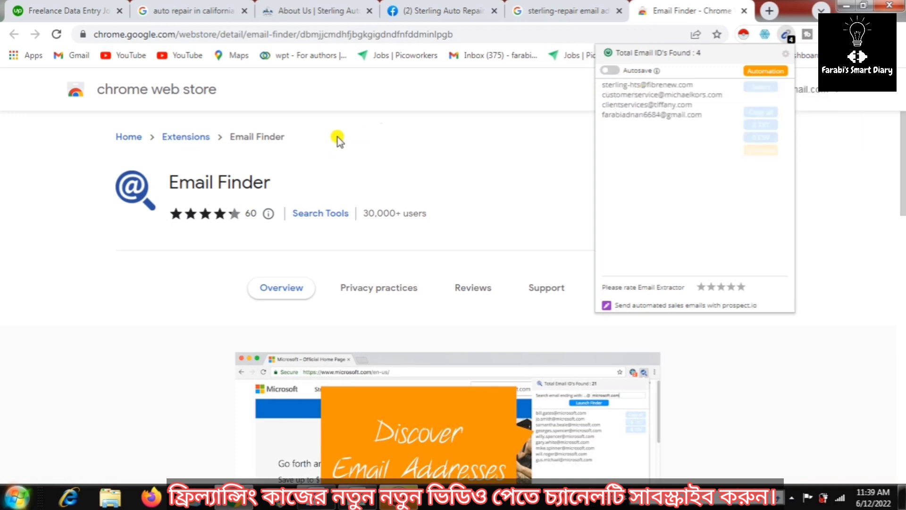
{"action": "left_click", "coordinate": [267, 95]}
Paste the copied text into the search tab's address bar and select only the email
{"action": "left_click", "coordinate": [533, 10]}
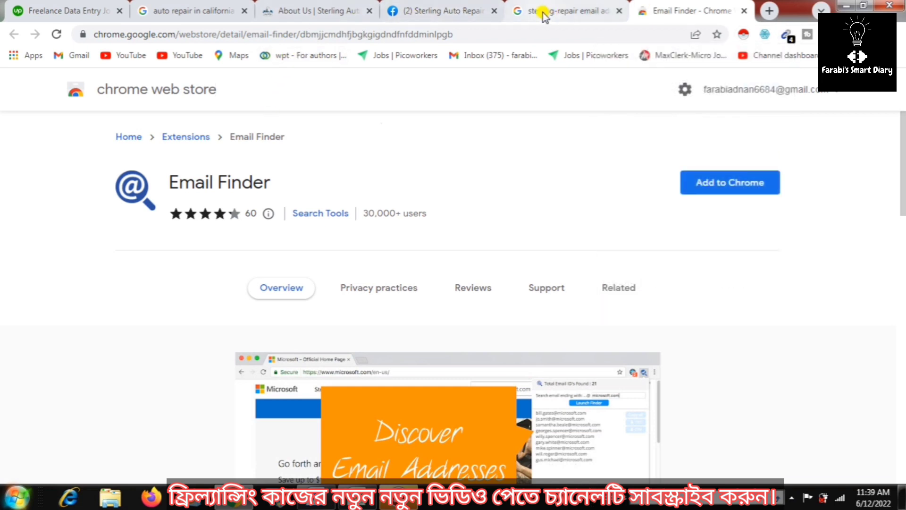
{"action": "left_click", "coordinate": [324, 33]}
{"action": "right_click", "coordinate": [331, 40]}
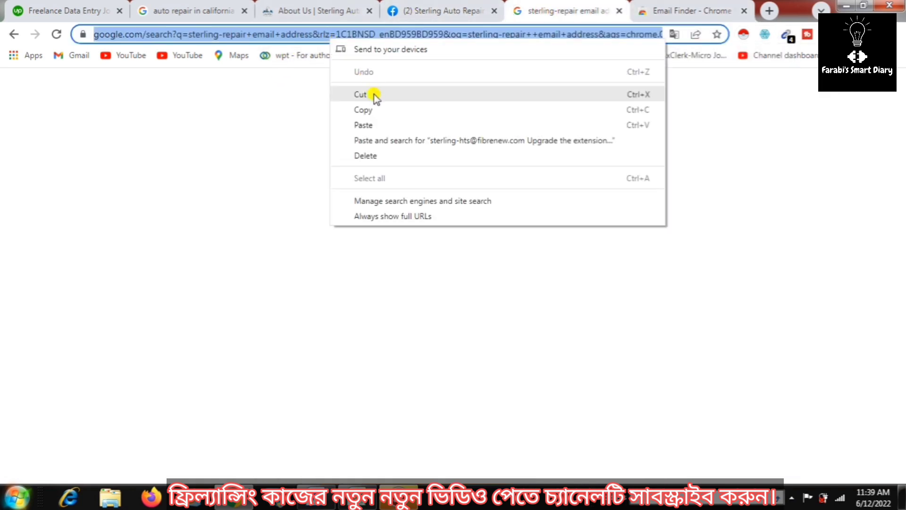
{"action": "left_click", "coordinate": [363, 124]}
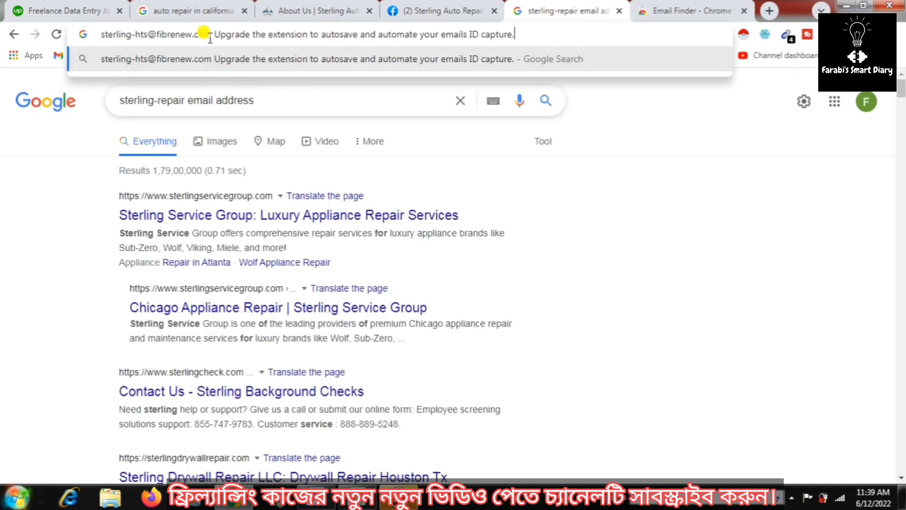
{"action": "left_click_drag", "start_coordinate": [211, 35], "coordinate": [101, 35]}
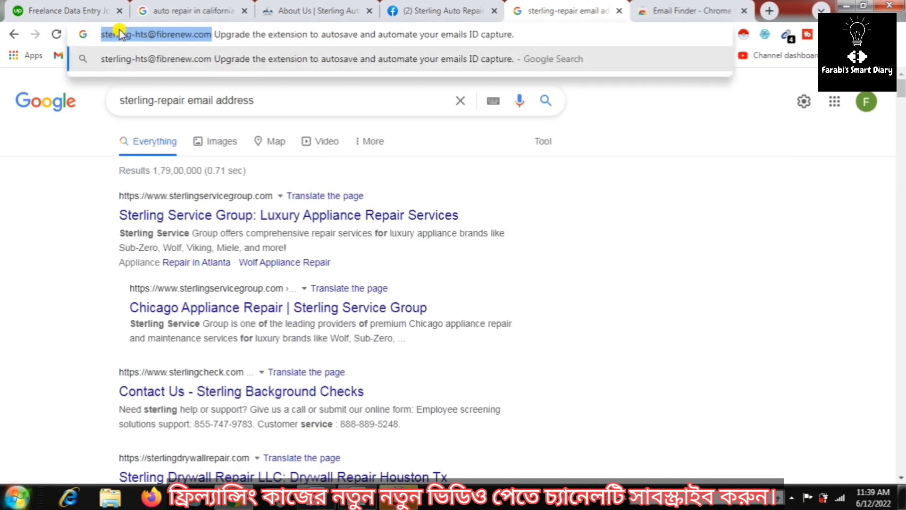
{"action": "right_click", "coordinate": [121, 34]}
Paste the shop's email into E2, autofit column E, and return to the California results
{"action": "left_click", "coordinate": [370, 500]}
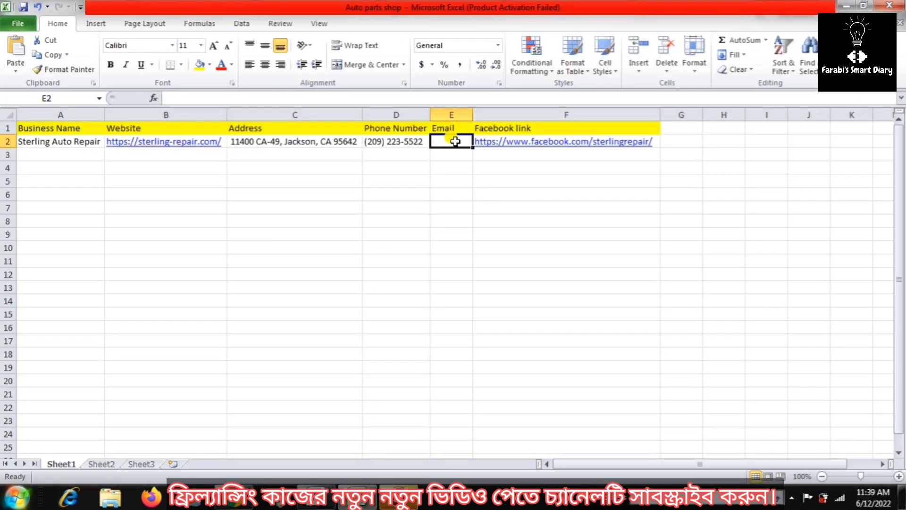
{"action": "right_click", "coordinate": [455, 141]}
{"action": "left_click", "coordinate": [462, 192]}
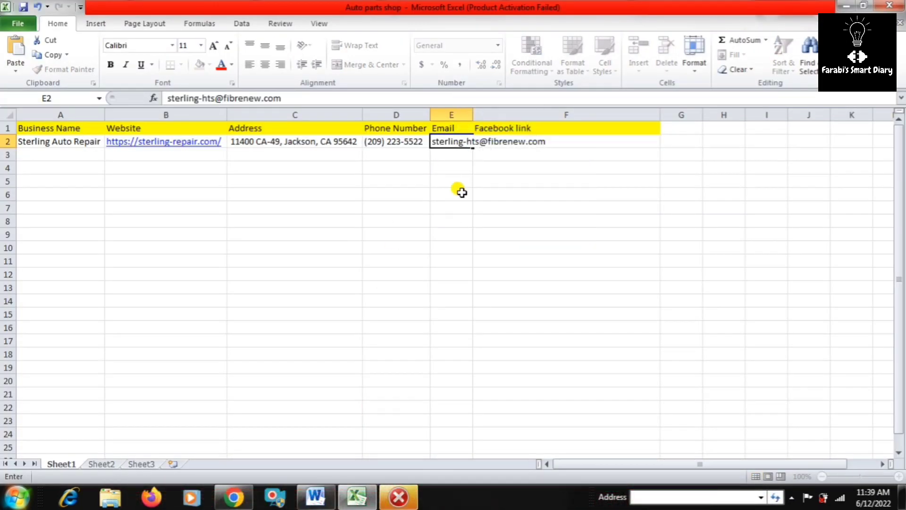
{"action": "double_click", "coordinate": [473, 115]}
{"action": "left_click", "coordinate": [434, 259]}
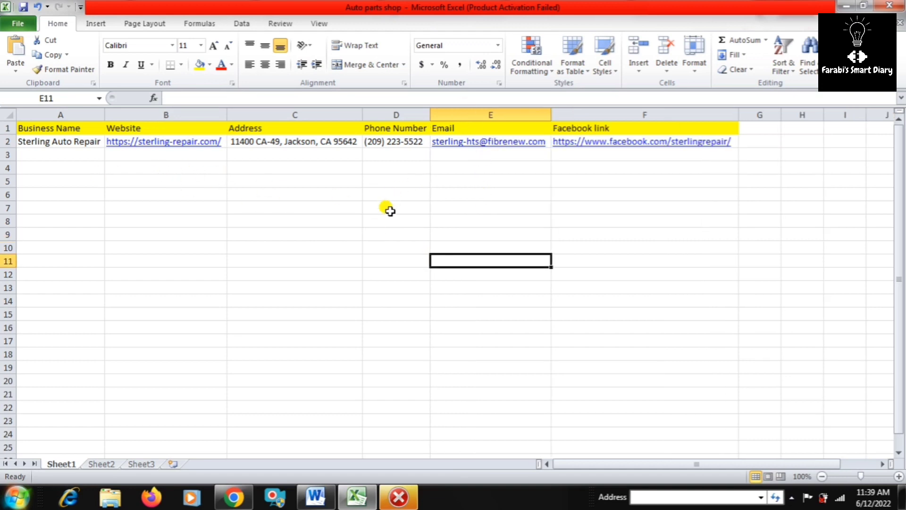
{"action": "left_click", "coordinate": [241, 486]}
{"action": "left_click", "coordinate": [222, 11]}
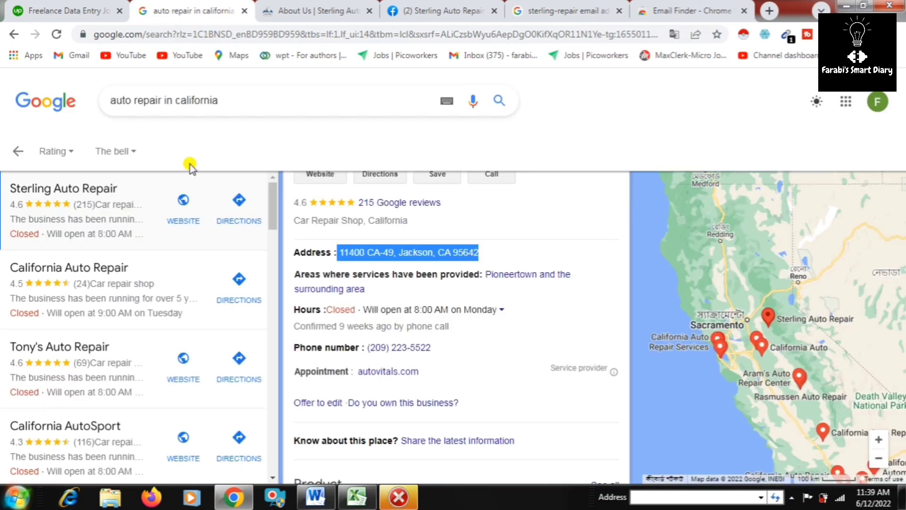
Close the About Us, Facebook, email search and Email Finder tabs
{"action": "left_click", "coordinate": [367, 10]}
{"action": "left_click", "coordinate": [367, 10]}
{"action": "left_click", "coordinate": [366, 10]}
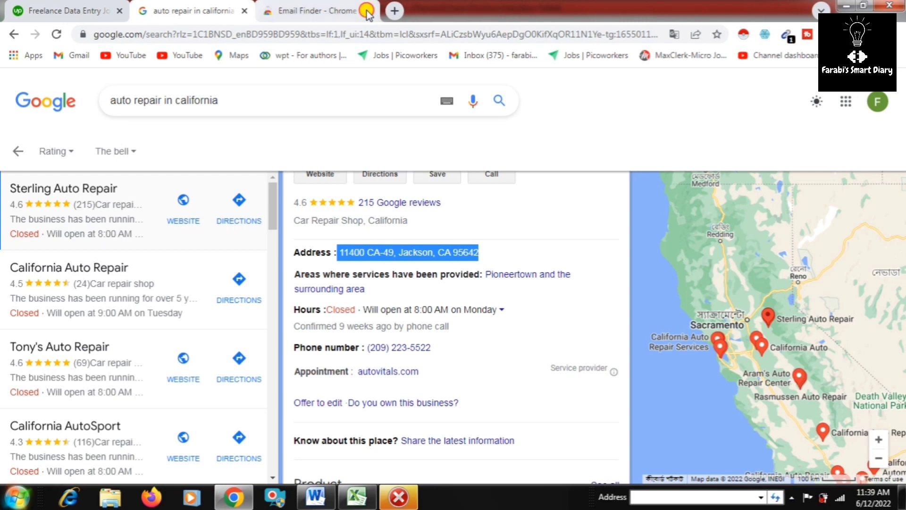
{"action": "left_click", "coordinate": [366, 10]}
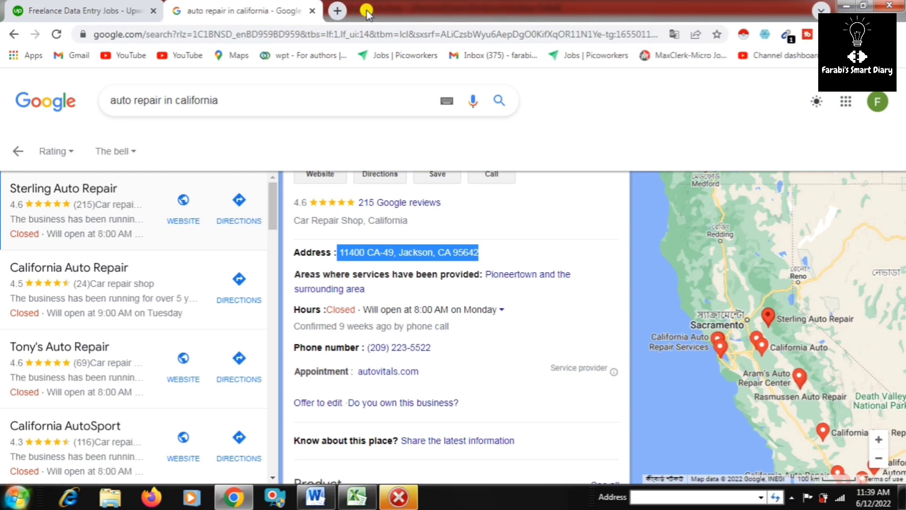
Show Tony's Auto Repair in the local results and copy its name
{"action": "left_click", "coordinate": [75, 272]}
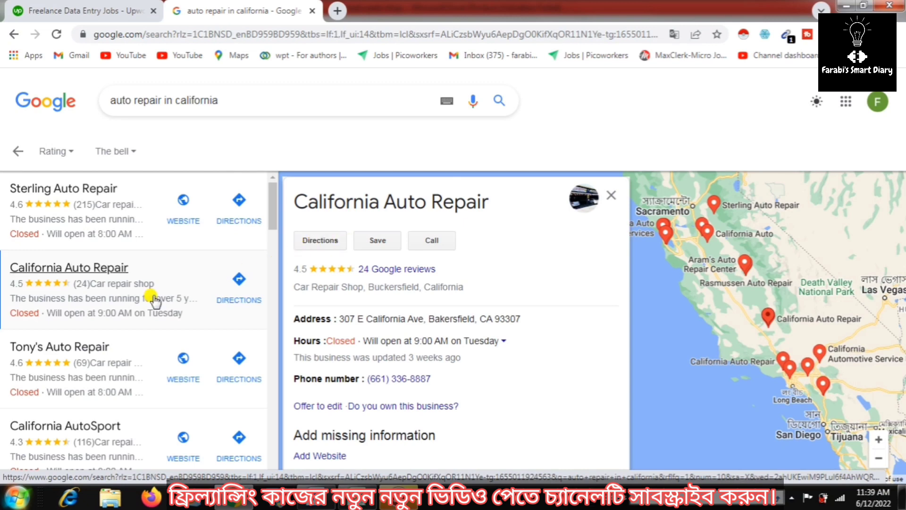
{"action": "left_click", "coordinate": [69, 348]}
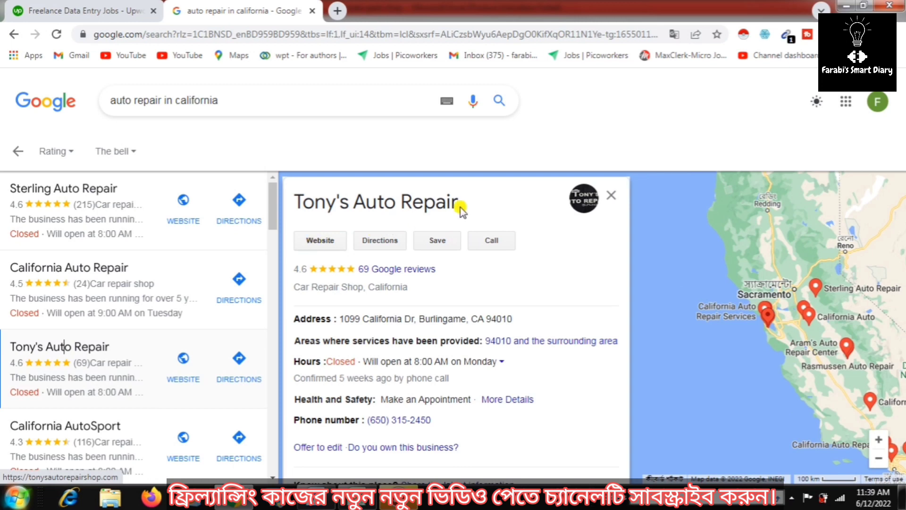
{"action": "left_click_drag", "start_coordinate": [469, 203], "coordinate": [291, 202]}
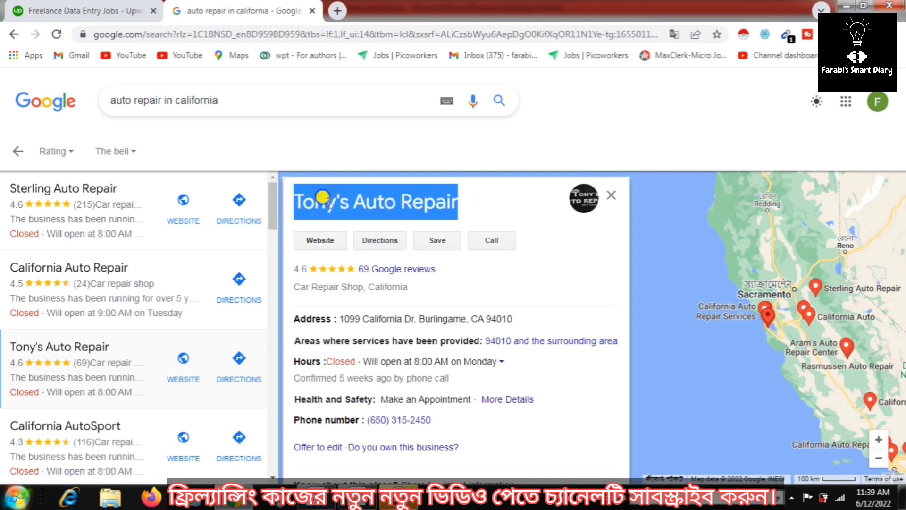
{"action": "right_click", "coordinate": [329, 207]}
{"action": "left_click", "coordinate": [359, 215]}
Paste Tony's Auto Repair into cell A3
{"action": "key", "text": "alt+Tab"}
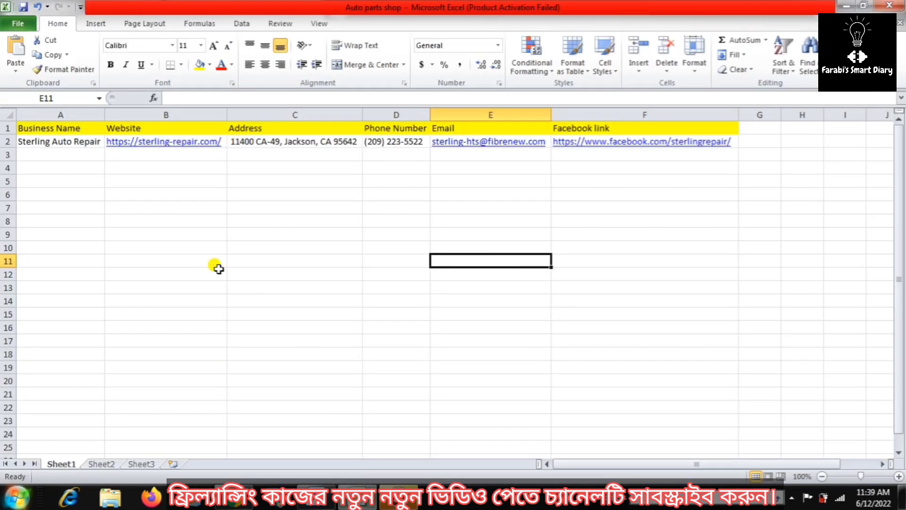
{"action": "left_click", "coordinate": [85, 160]}
{"action": "right_click", "coordinate": [86, 157]}
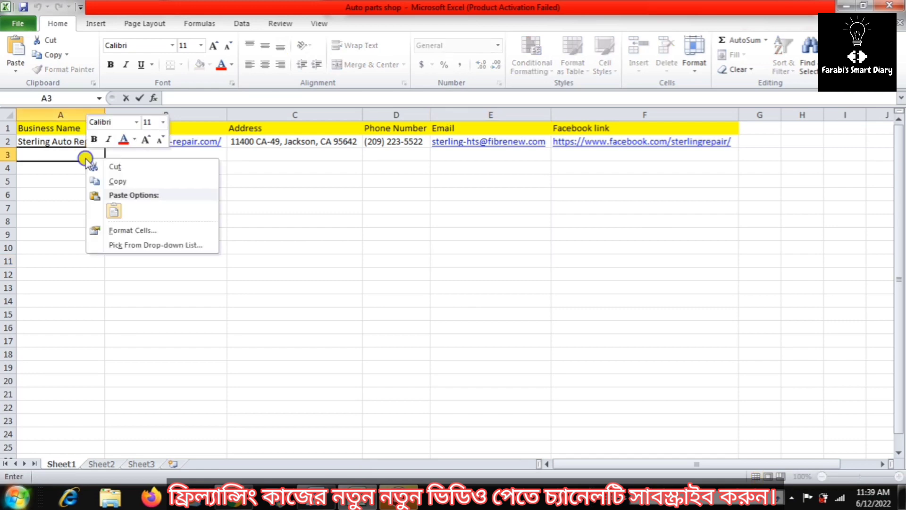
{"action": "left_click", "coordinate": [115, 207]}
{"action": "left_click", "coordinate": [152, 154]}
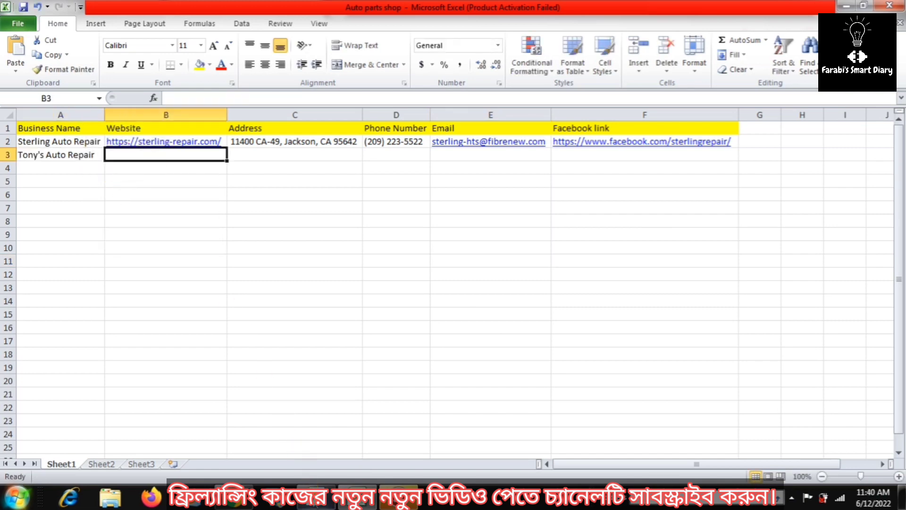
Open Tony's website in a new tab and copy its address
{"action": "key", "text": "alt+Tab"}
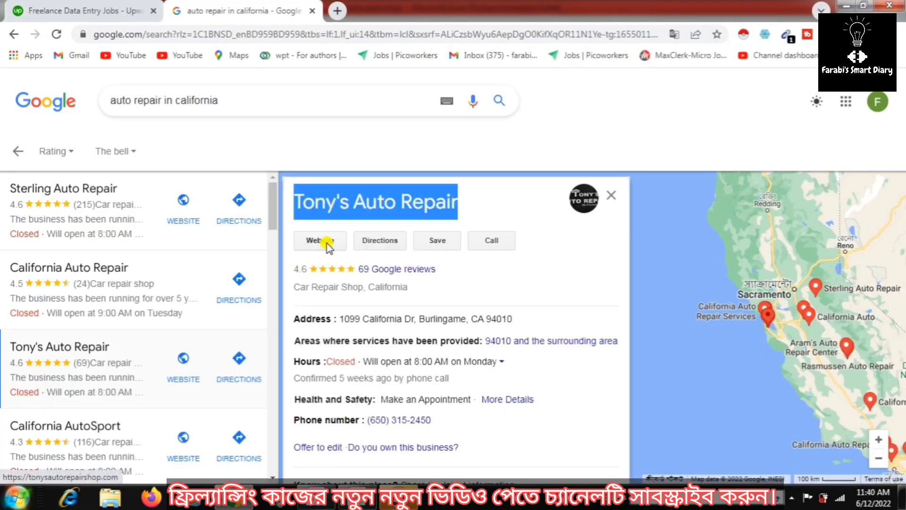
{"action": "right_click", "coordinate": [327, 242]}
{"action": "left_click", "coordinate": [345, 253]}
{"action": "left_click", "coordinate": [373, 10]}
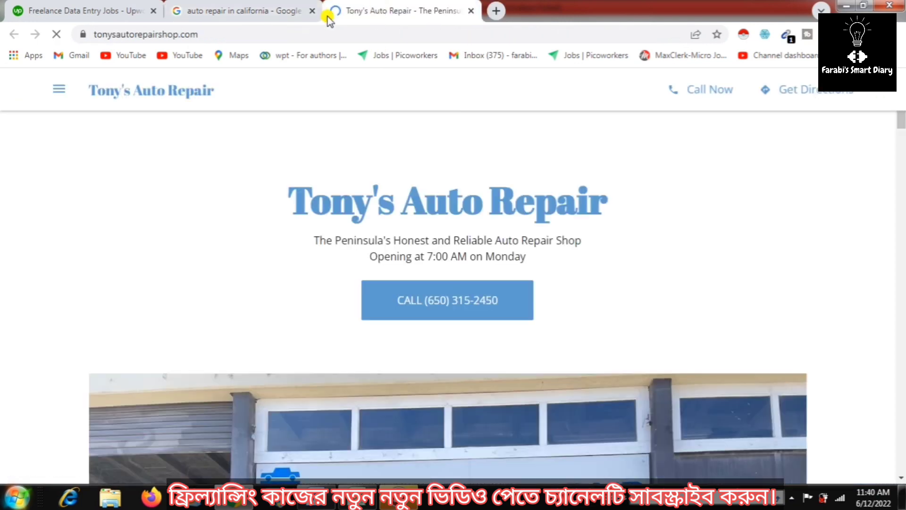
{"action": "left_click", "coordinate": [142, 33]}
{"action": "right_click", "coordinate": [151, 35]}
{"action": "left_click", "coordinate": [197, 105]}
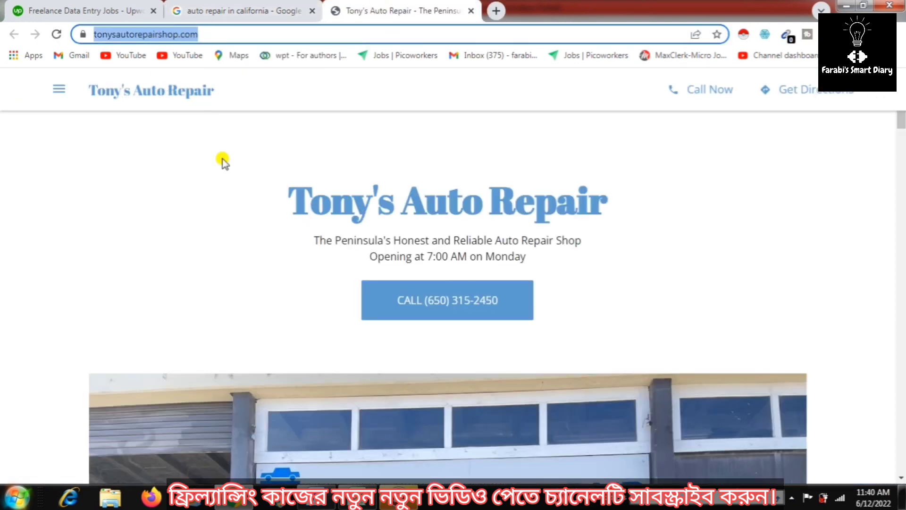
{"action": "key", "text": "alt+Tab"}
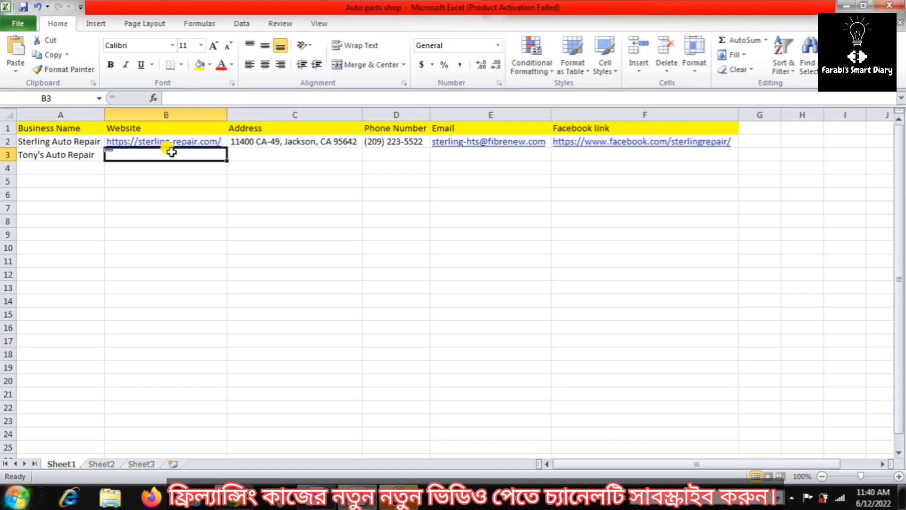
{"action": "double_click", "coordinate": [166, 152]}
{"action": "right_click", "coordinate": [173, 158]}
{"action": "left_click", "coordinate": [200, 210]}
{"action": "left_click", "coordinate": [186, 228]}
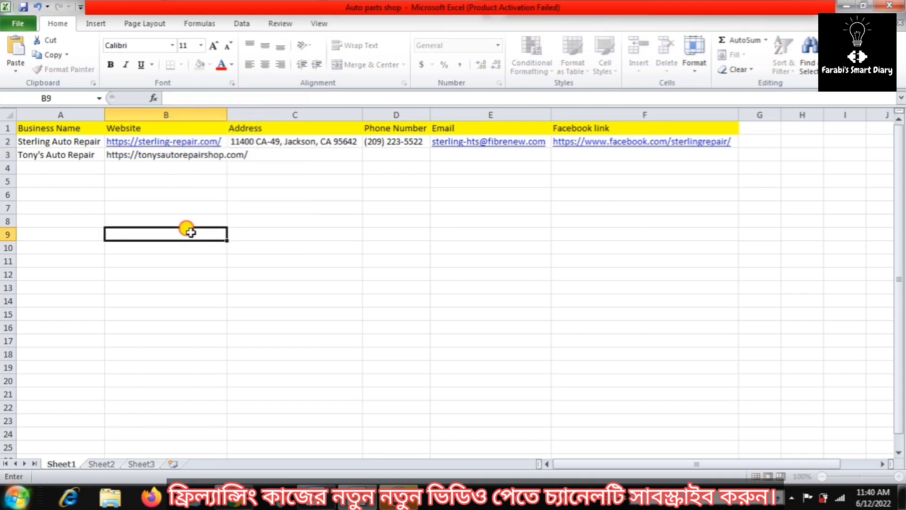
{"action": "double_click", "coordinate": [227, 115]}
Select Tony's street address in the Google local listing
{"action": "left_click", "coordinate": [275, 157]}
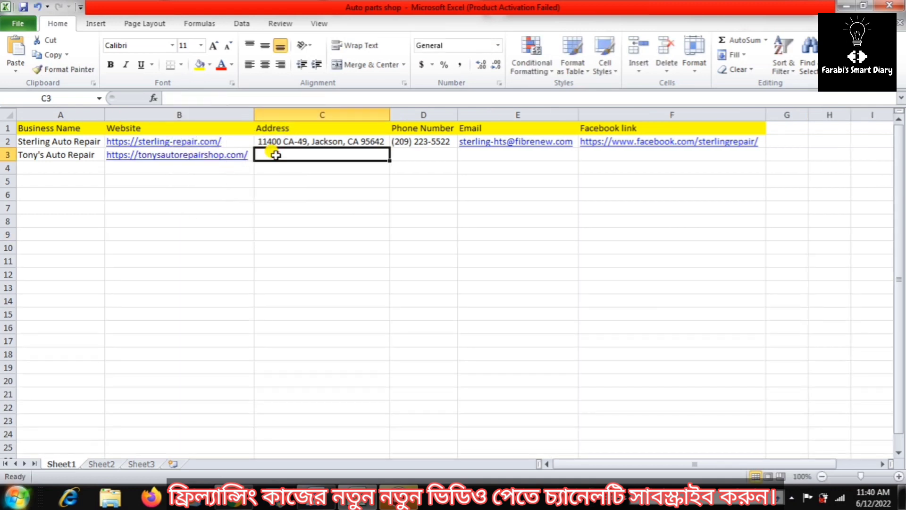
{"action": "key", "text": "alt+Tab"}
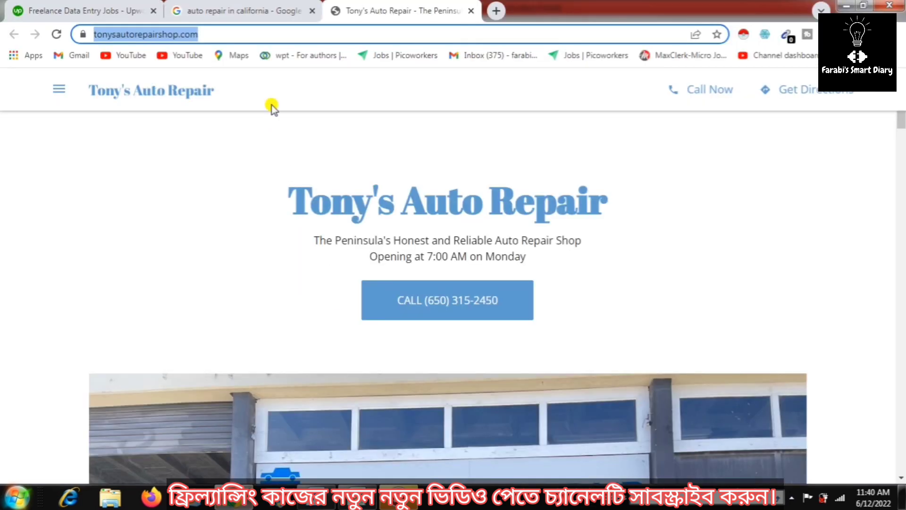
{"action": "left_click", "coordinate": [250, 12]}
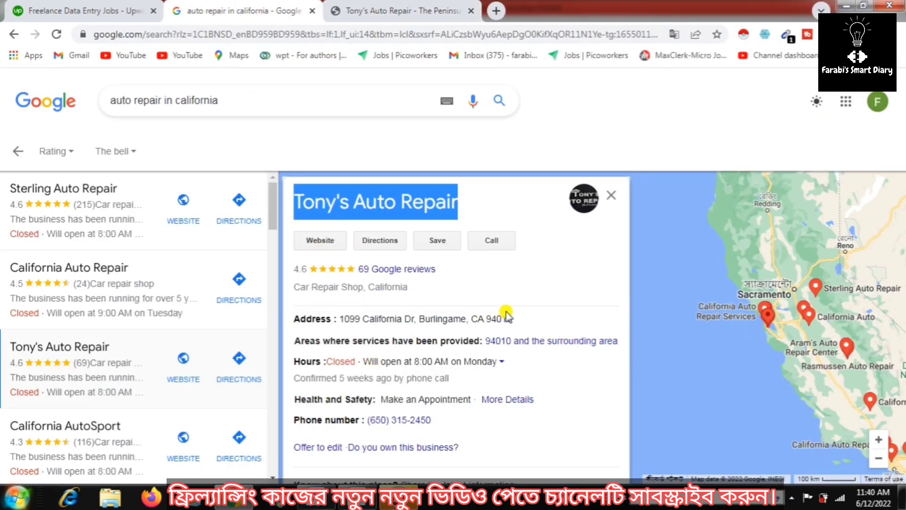
{"action": "left_click_drag", "start_coordinate": [508, 315], "coordinate": [331, 309]}
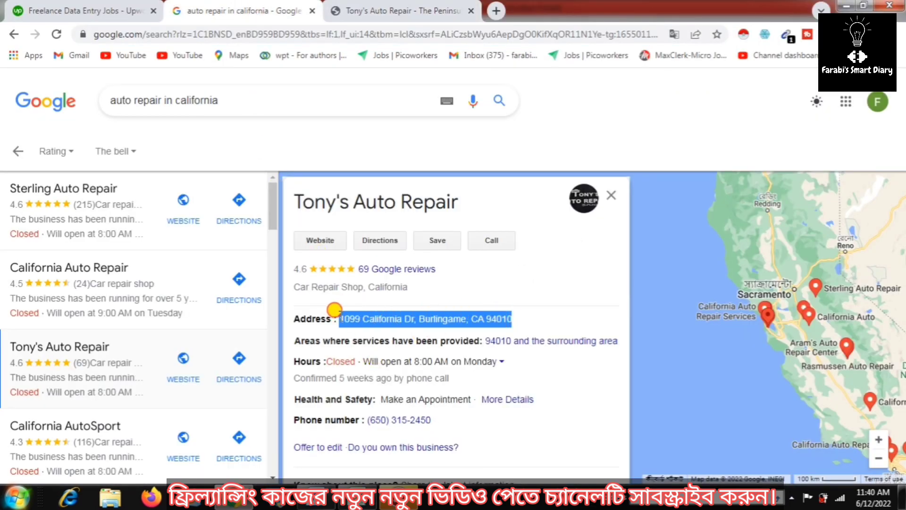
{"action": "right_click", "coordinate": [401, 318]}
{"action": "left_click", "coordinate": [410, 329]}
{"action": "key", "text": "alt+Tab"}
{"action": "right_click", "coordinate": [310, 156]}
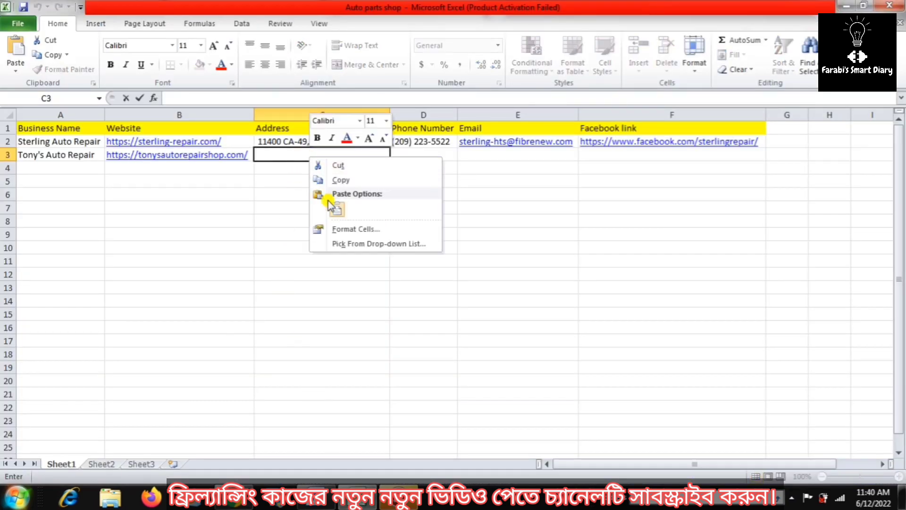
{"action": "left_click", "coordinate": [335, 208]}
{"action": "left_click", "coordinate": [330, 247]}
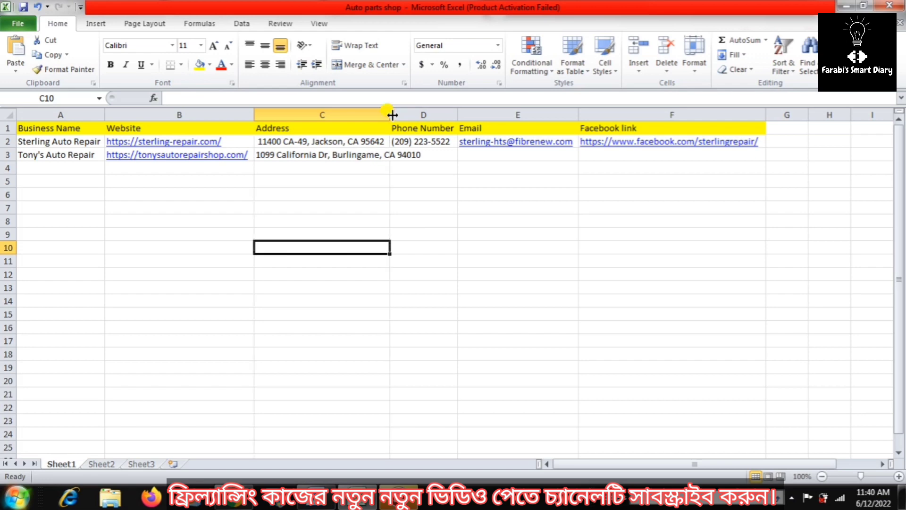
{"action": "left_click", "coordinate": [451, 152]}
{"action": "left_click", "coordinate": [234, 497]}
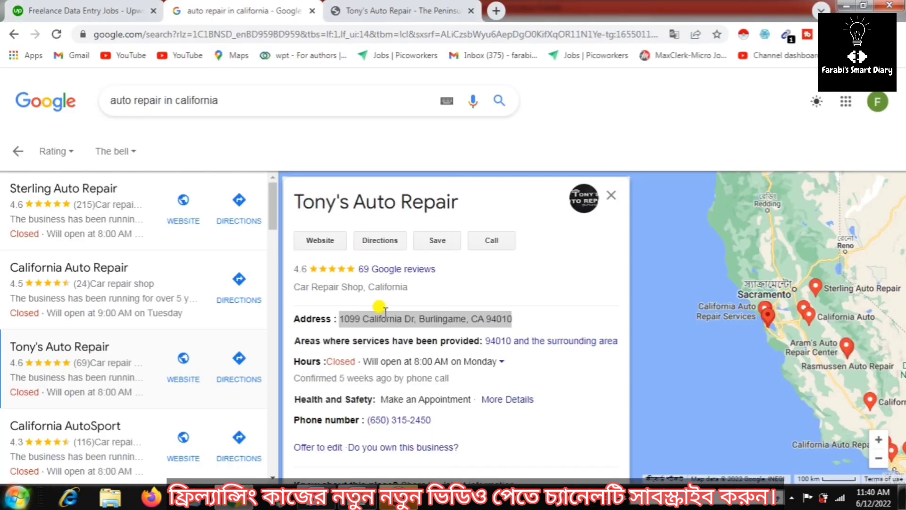
{"action": "right_click", "coordinate": [414, 416]}
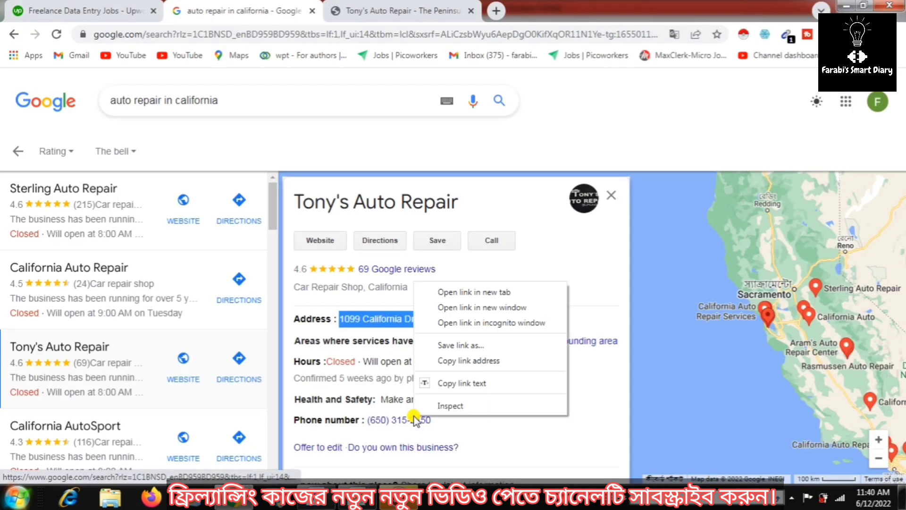
{"action": "left_click", "coordinate": [458, 383]}
{"action": "key", "text": "alt+Tab"}
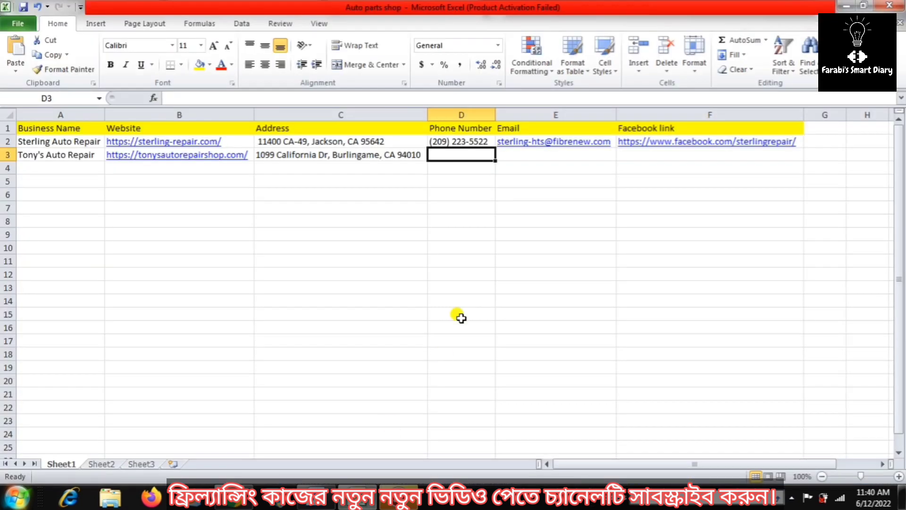
{"action": "right_click", "coordinate": [451, 156]}
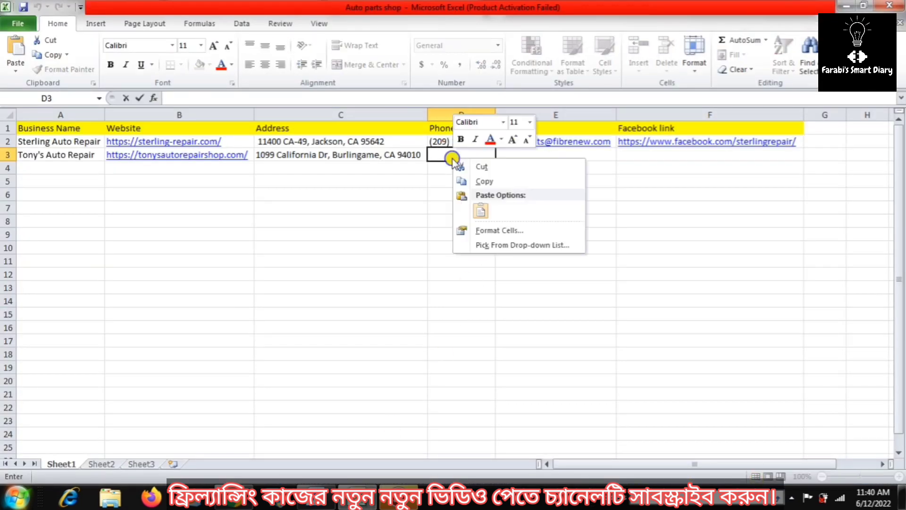
{"action": "left_click", "coordinate": [480, 208]}
{"action": "left_click", "coordinate": [461, 218]}
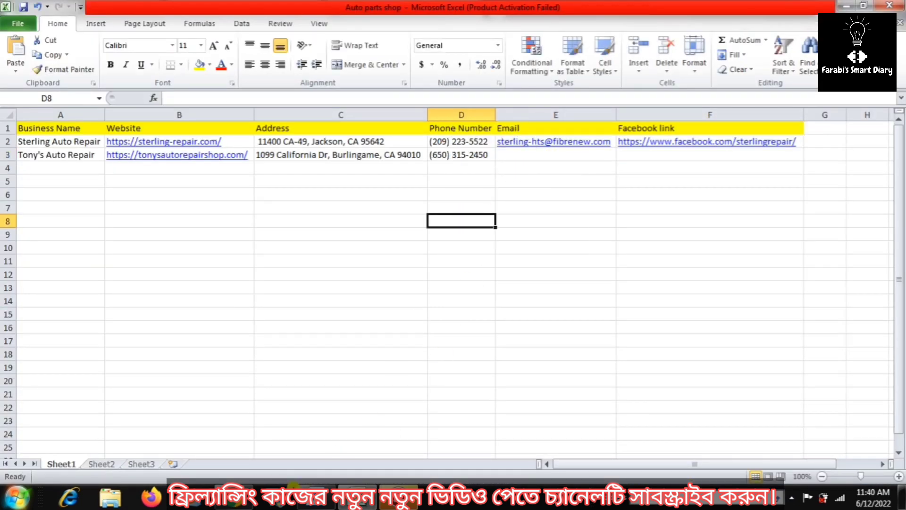
{"action": "key", "text": "alt+Tab"}
Check the contact details section of Tony's website
{"action": "left_click", "coordinate": [378, 10]}
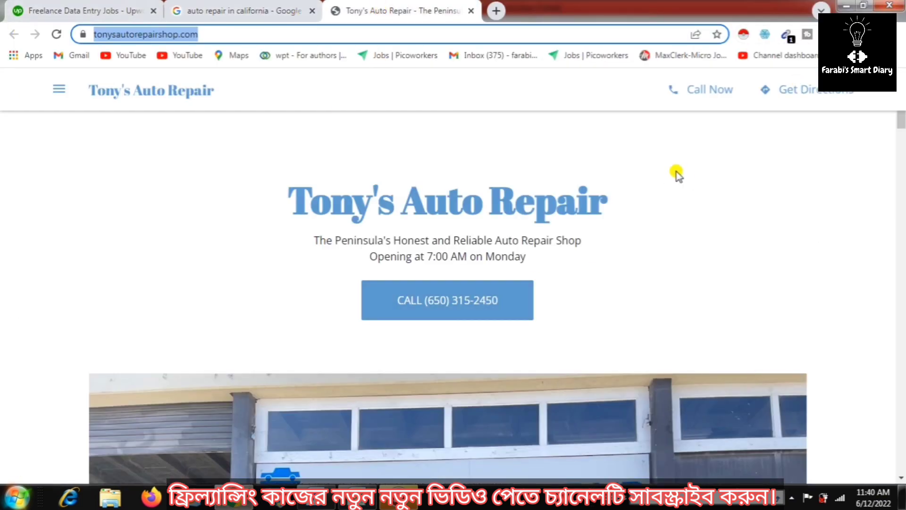
{"action": "left_click", "coordinate": [61, 89]}
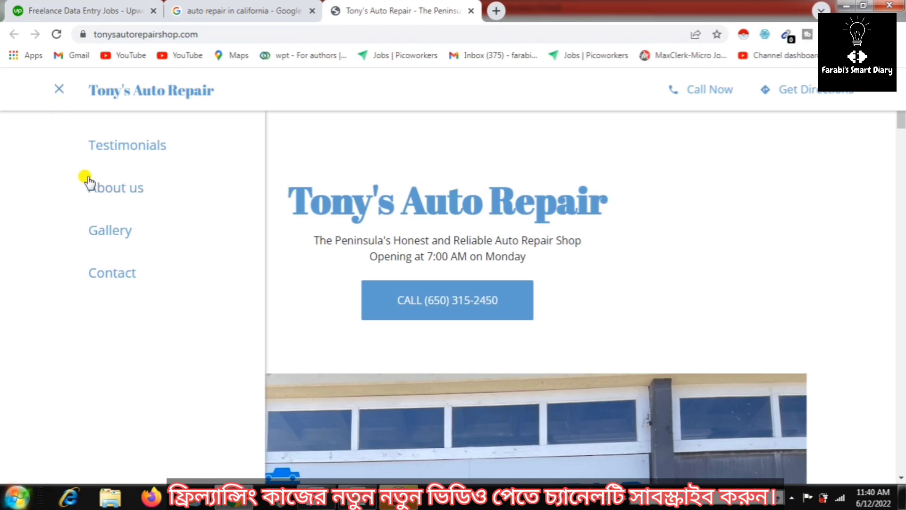
{"action": "left_click", "coordinate": [113, 278]}
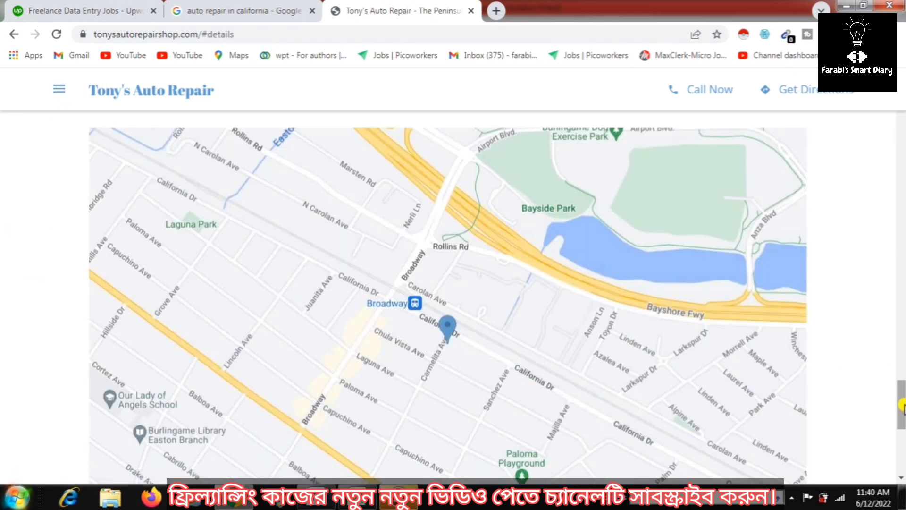
{"action": "mouse_move", "coordinate": [901, 405]}
{"action": "left_mouse_down"}
{"action": "mouse_move", "coordinate": [902, 486]}
{"action": "mouse_move", "coordinate": [902, 364]}
{"action": "mouse_move", "coordinate": [901, 477]}
{"action": "left_mouse_up"}
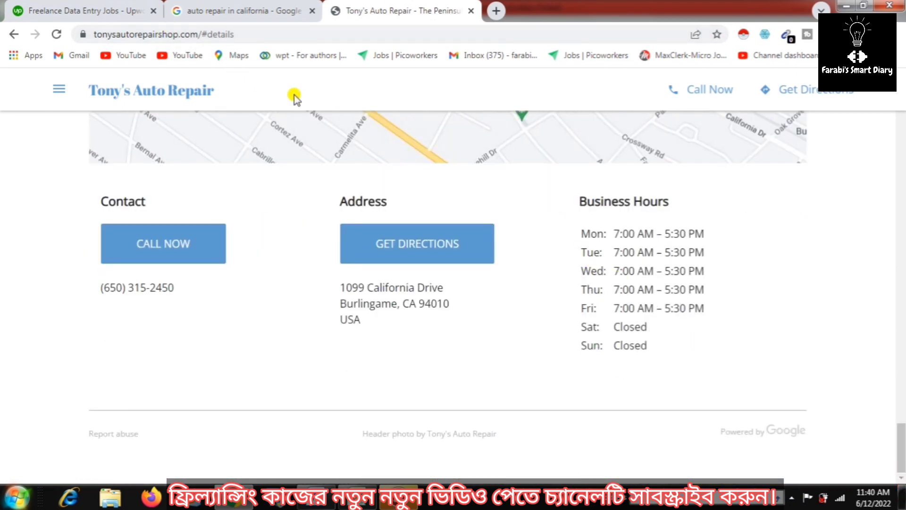
Copy the 'tonysautorepairshop' domain name from the address bar
{"action": "left_click", "coordinate": [178, 33]}
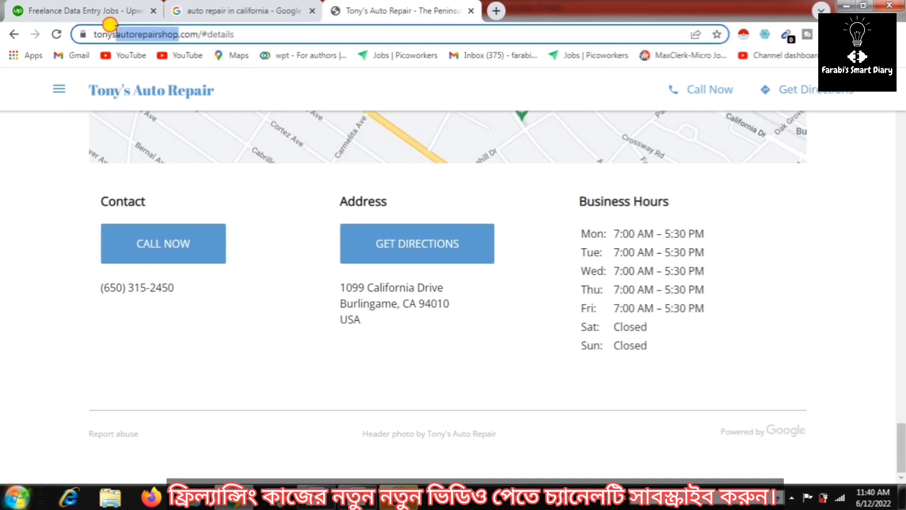
{"action": "left_click_drag", "start_coordinate": [178, 33], "coordinate": [93, 34]}
{"action": "right_click", "coordinate": [146, 37]}
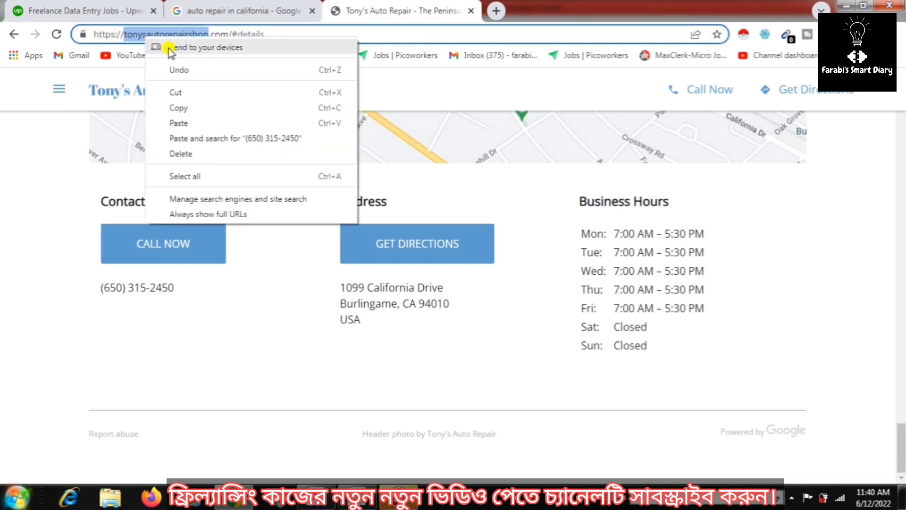
{"action": "left_click", "coordinate": [184, 105]}
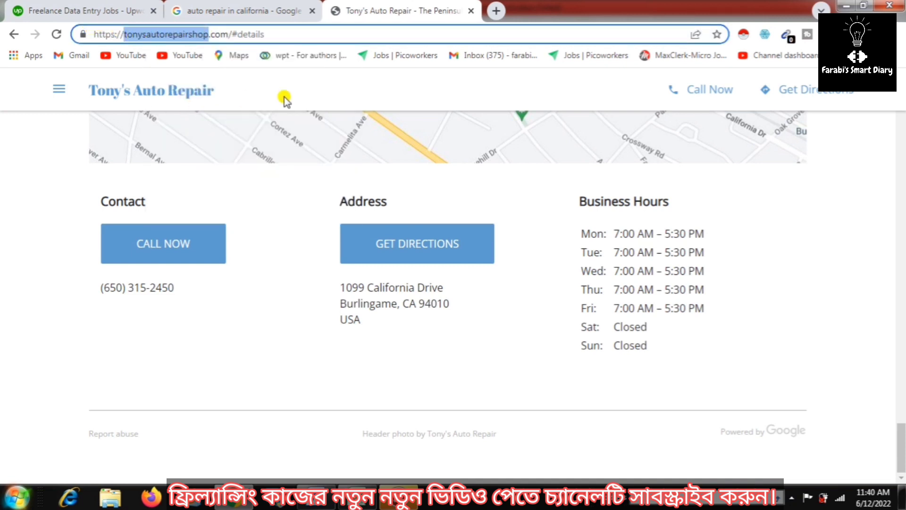
Search Google in a new tab for 'tonysautorepairshop email address'
{"action": "left_click", "coordinate": [496, 12]}
{"action": "right_click", "coordinate": [263, 34]}
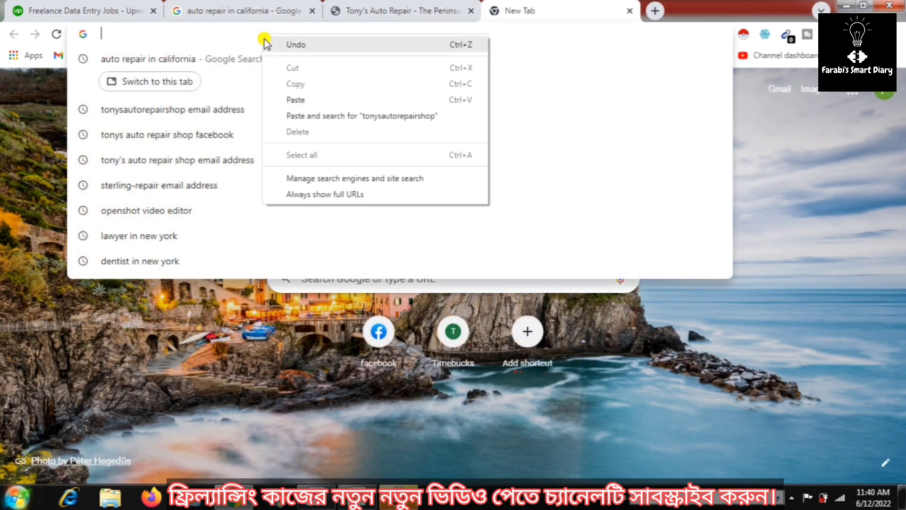
{"action": "left_click", "coordinate": [288, 101]}
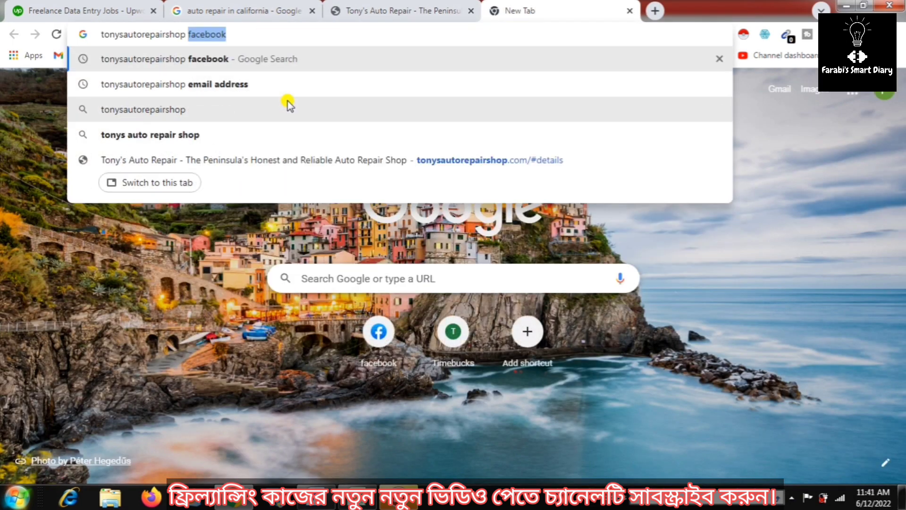
{"action": "type", "text": "e"}
{"action": "key", "text": "Return"}
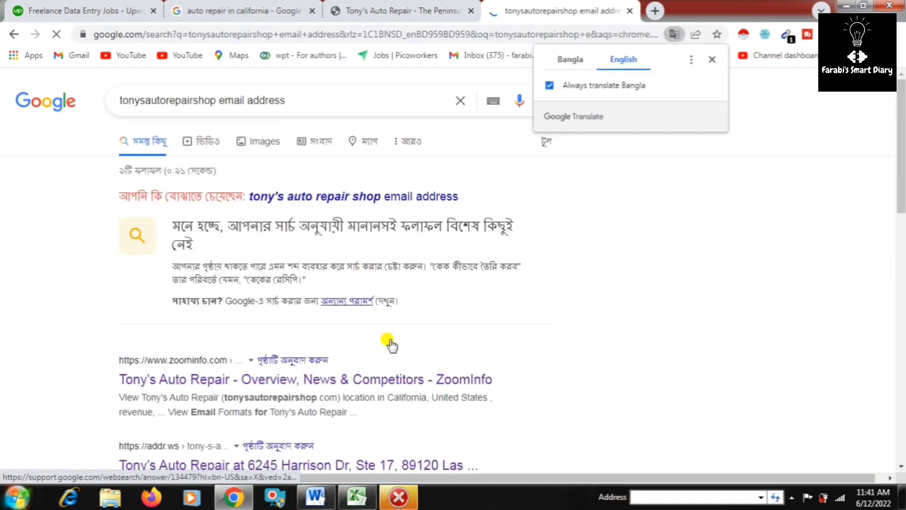
Change the search to 'tonysautorepairshop facebook' and run it
{"action": "scroll", "coordinate": [388, 347], "scroll_direction": "down", "scroll_amount": 1}
{"action": "scroll", "coordinate": [348, 359], "scroll_direction": "down", "scroll_amount": 1}
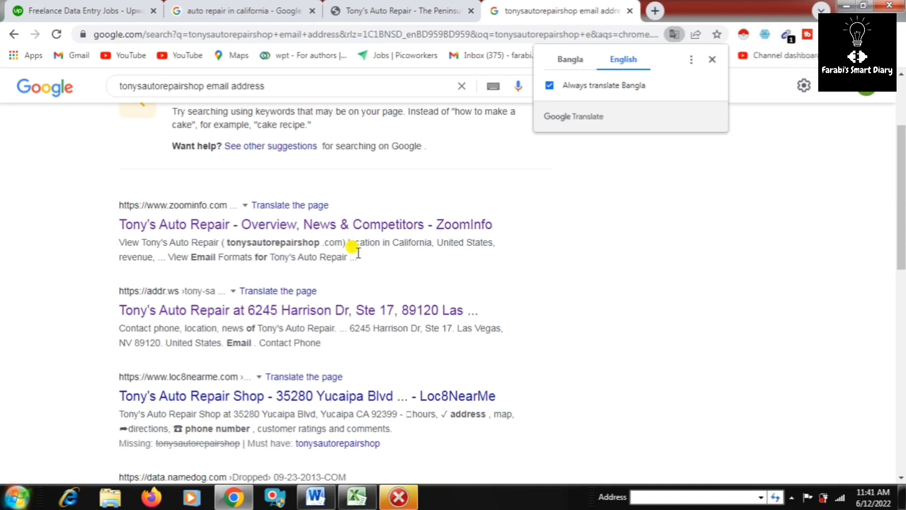
{"action": "scroll", "coordinate": [421, 294], "scroll_direction": "down", "scroll_amount": 3}
{"action": "scroll", "coordinate": [431, 251], "scroll_direction": "down", "scroll_amount": 1}
{"action": "scroll", "coordinate": [398, 297], "scroll_direction": "up", "scroll_amount": 6}
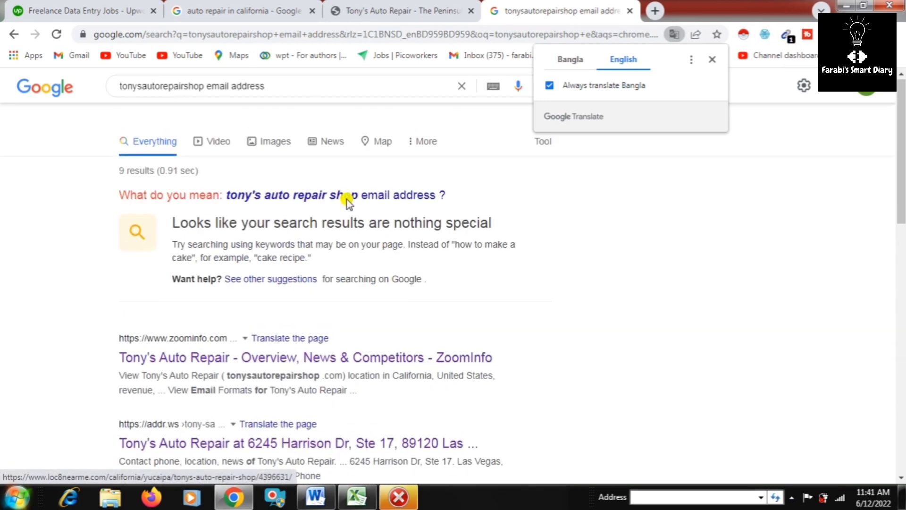
{"action": "left_click_drag", "start_coordinate": [286, 100], "coordinate": [213, 101]}
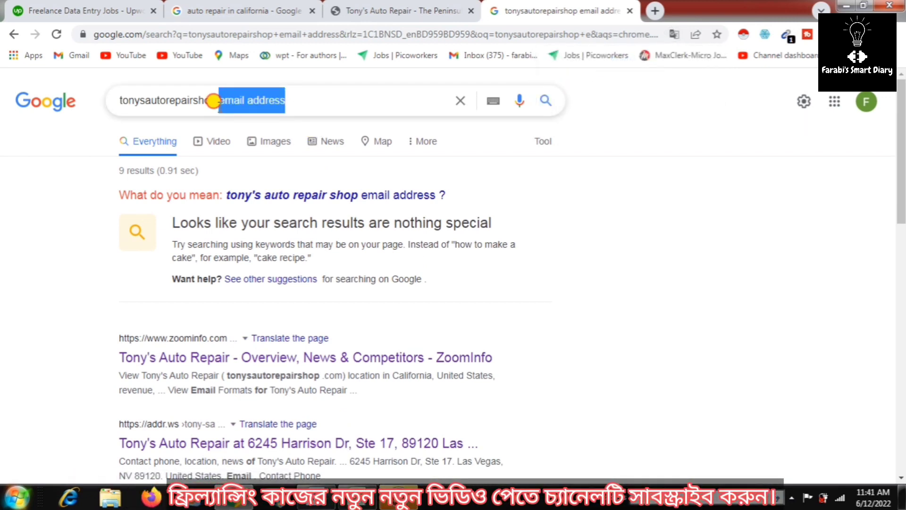
{"action": "key", "text": "BackSpace"}
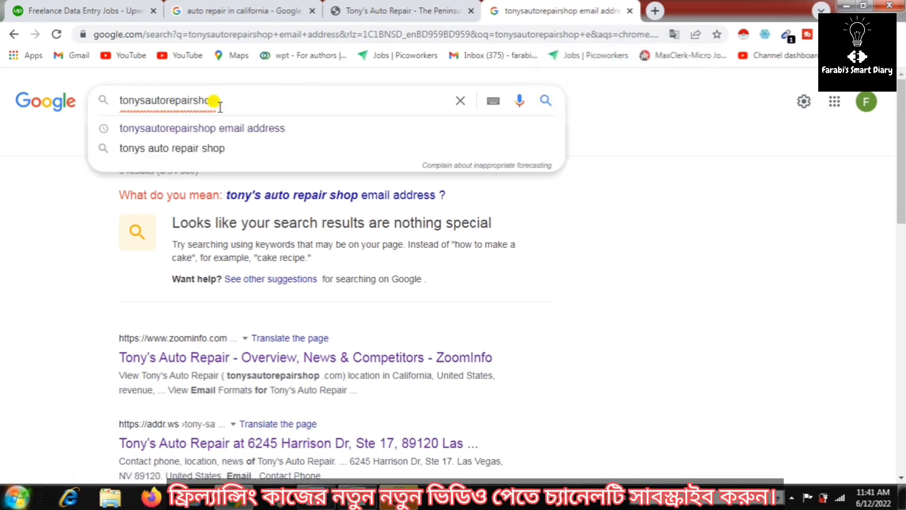
{"action": "type", "text": "fad"}
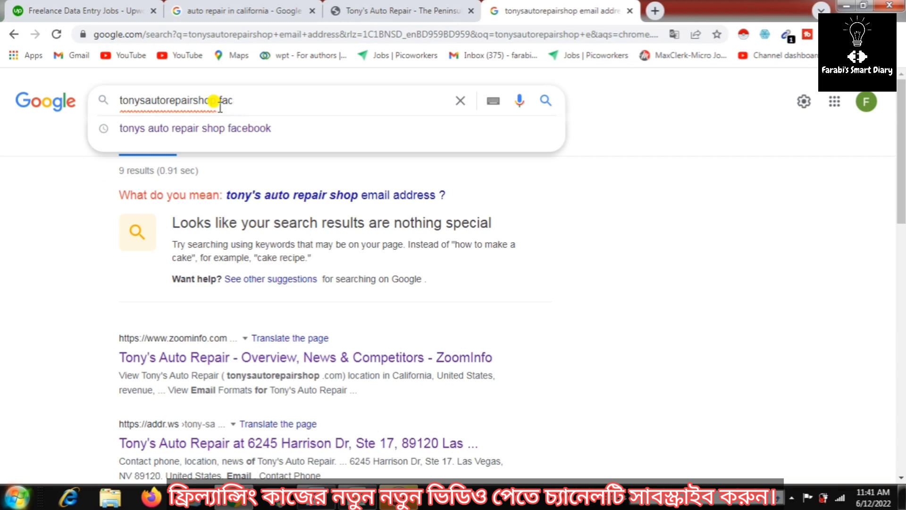
{"action": "type", "text": "e"}
{"action": "type", "text": "book"}
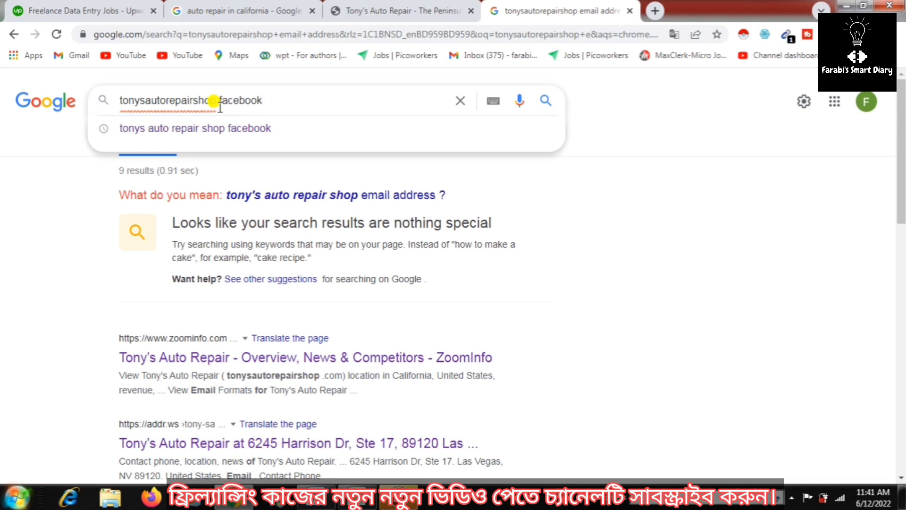
{"action": "key", "text": "Return"}
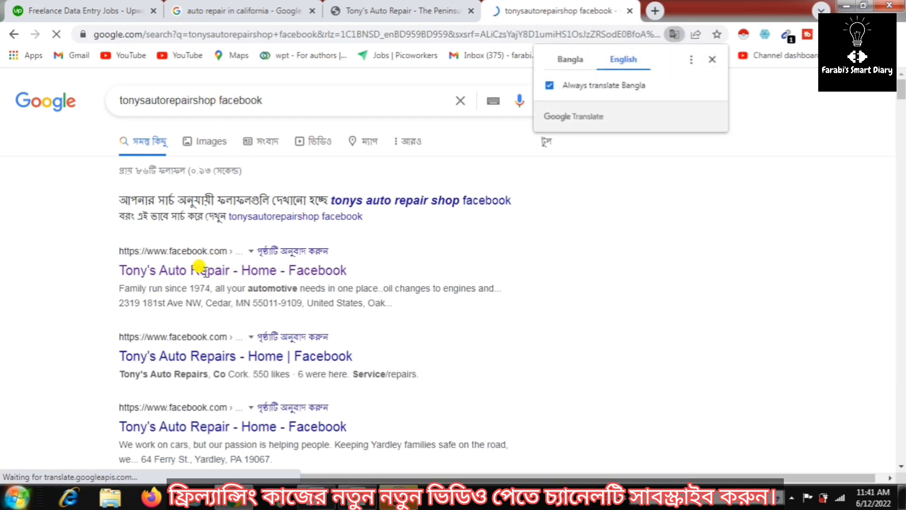
Open Tony's Auto Repair Facebook page and copy its web address
{"action": "left_click", "coordinate": [184, 274]}
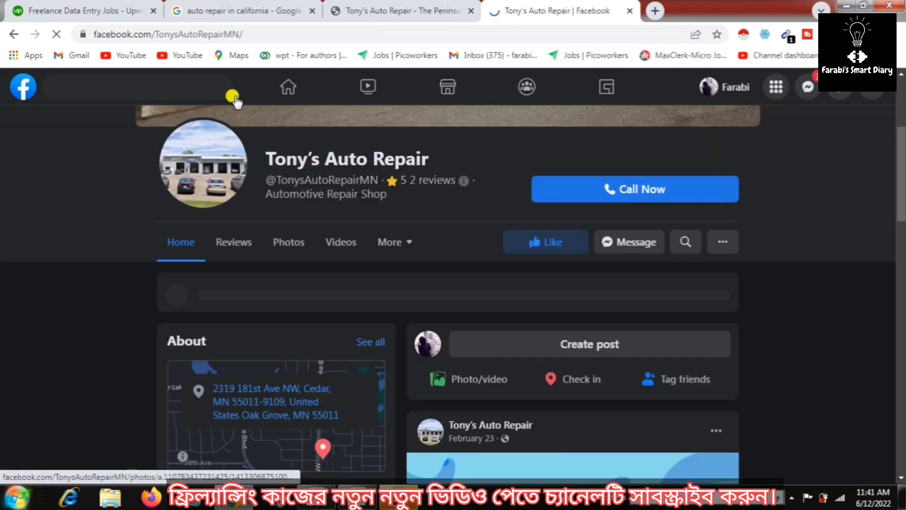
{"action": "left_click", "coordinate": [201, 32]}
{"action": "right_click", "coordinate": [202, 32]}
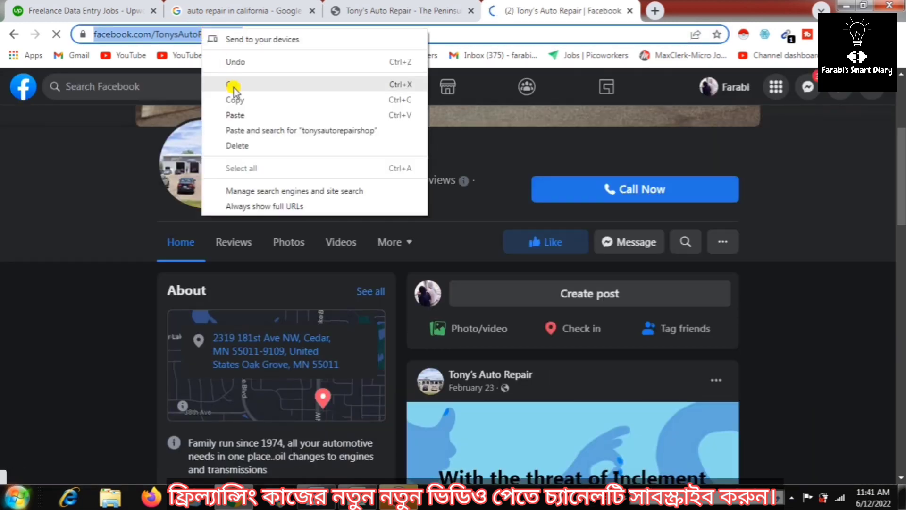
{"action": "left_click", "coordinate": [237, 100]}
{"action": "key", "text": "alt+Tab"}
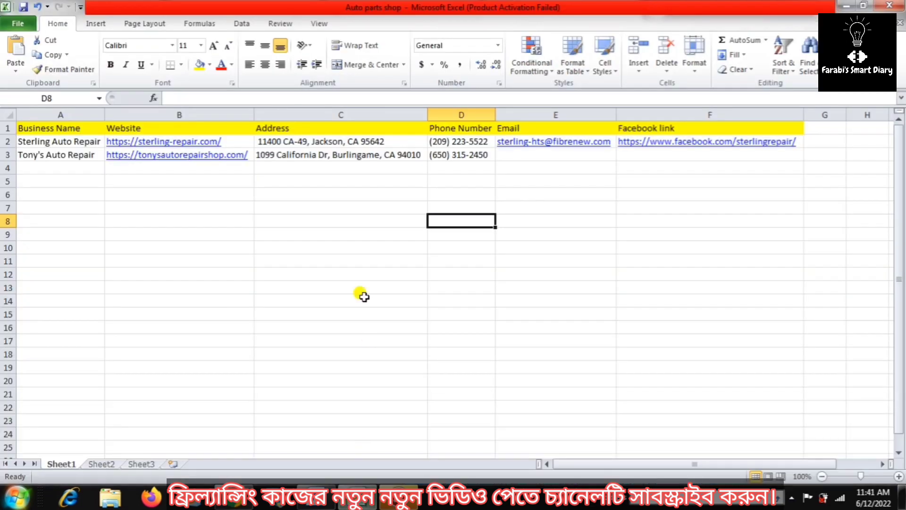
{"action": "left_click", "coordinate": [649, 154]}
{"action": "double_click", "coordinate": [655, 156]}
{"action": "right_click", "coordinate": [655, 156]}
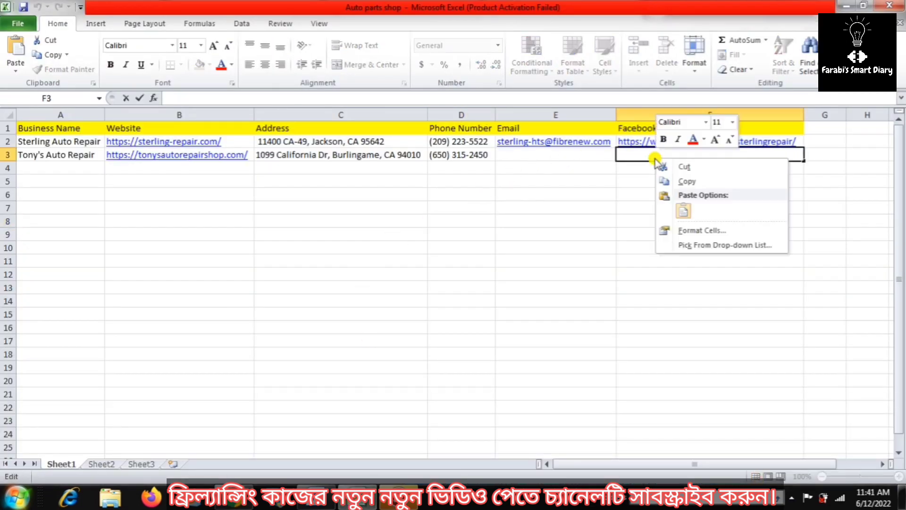
{"action": "left_click", "coordinate": [681, 207]}
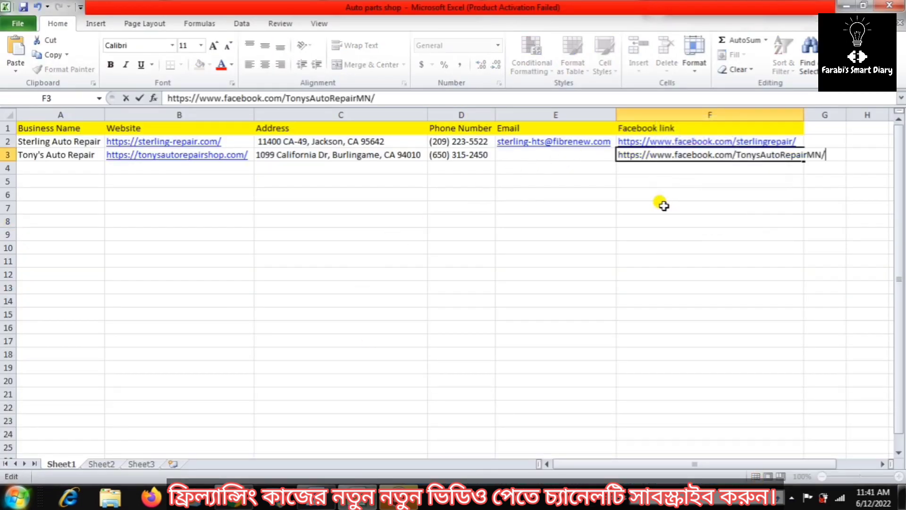
{"action": "left_click", "coordinate": [806, 115]}
{"action": "double_click", "coordinate": [805, 115]}
{"action": "left_click", "coordinate": [730, 234]}
{"action": "left_click", "coordinate": [562, 155]}
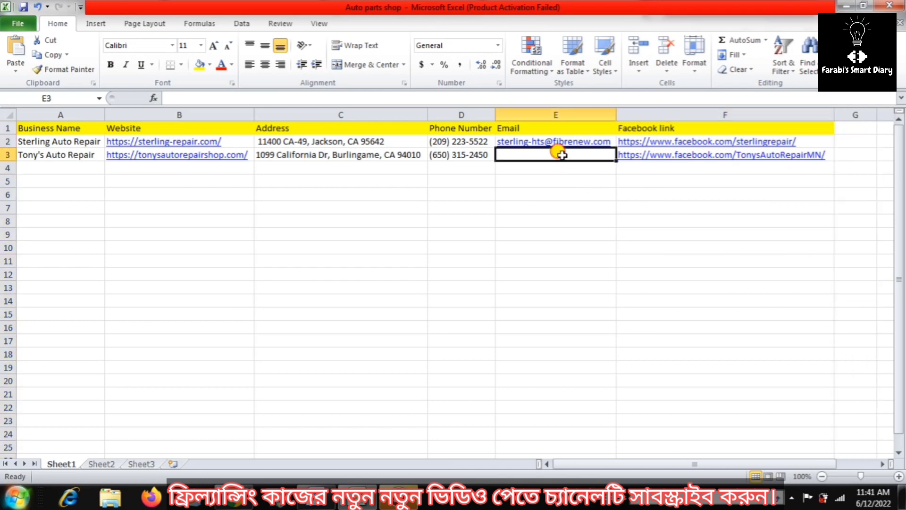
{"action": "key", "text": "alt+Tab"}
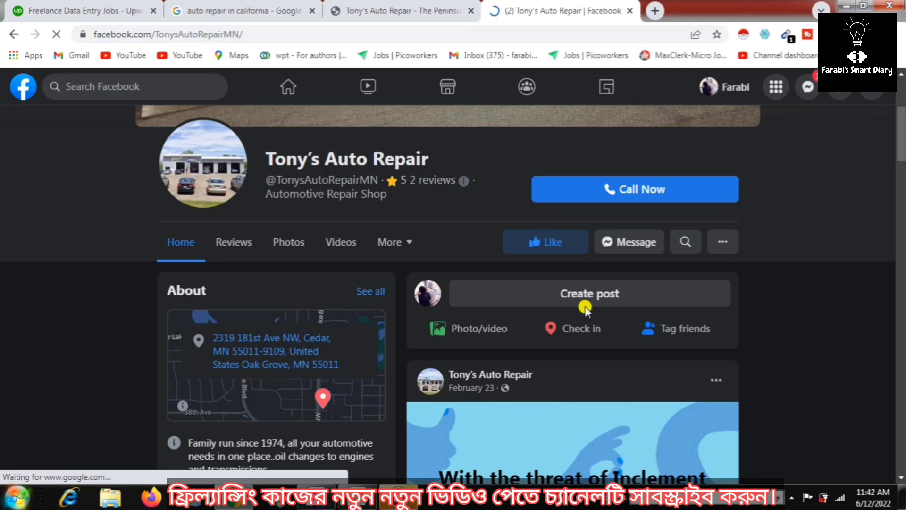
Run Email Extractor on Tony's Auto Repair Facebook page and copy the email it finds
{"action": "left_click", "coordinate": [787, 35]}
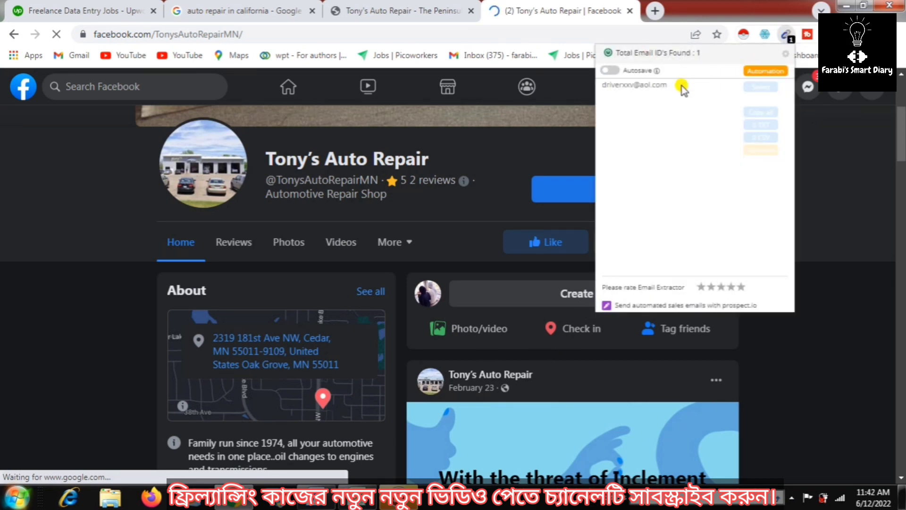
{"action": "left_click_drag", "start_coordinate": [671, 86], "coordinate": [598, 79]}
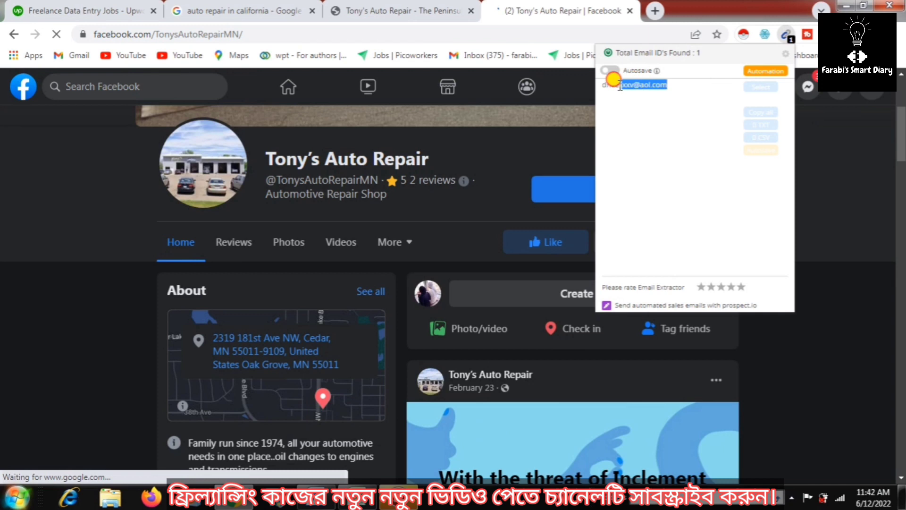
{"action": "right_click", "coordinate": [598, 80]}
{"action": "left_click", "coordinate": [630, 92]}
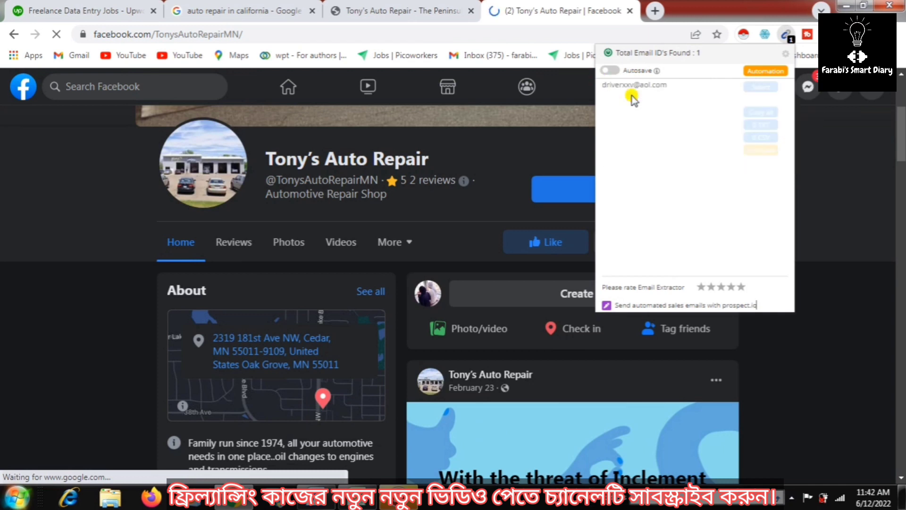
Paste the result into Chrome's address bar and copy only the email address itself
{"action": "left_click", "coordinate": [230, 33]}
{"action": "right_click", "coordinate": [231, 33]}
{"action": "left_click", "coordinate": [260, 106]}
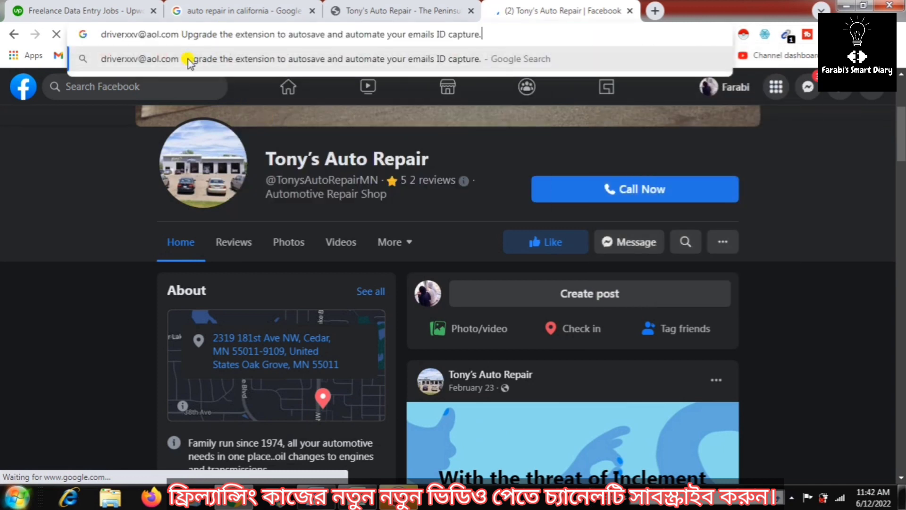
{"action": "left_click_drag", "start_coordinate": [179, 34], "coordinate": [100, 34]}
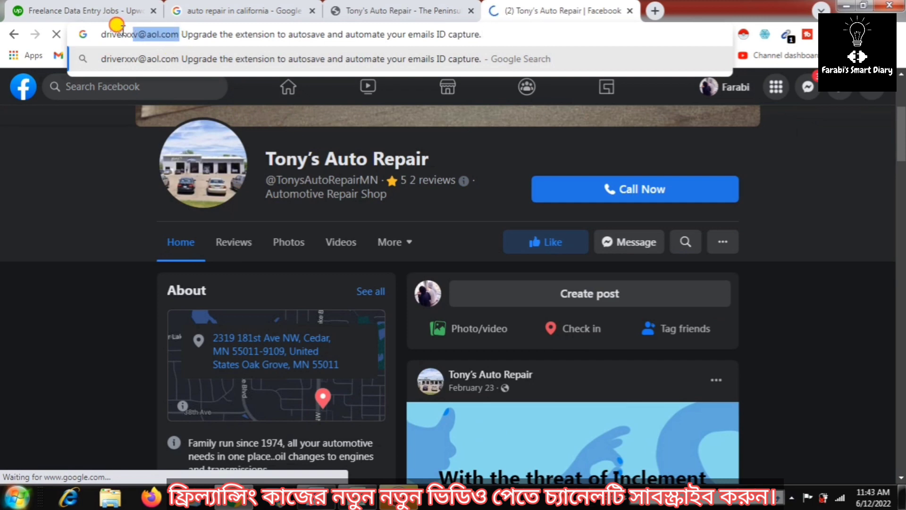
{"action": "right_click", "coordinate": [120, 37]}
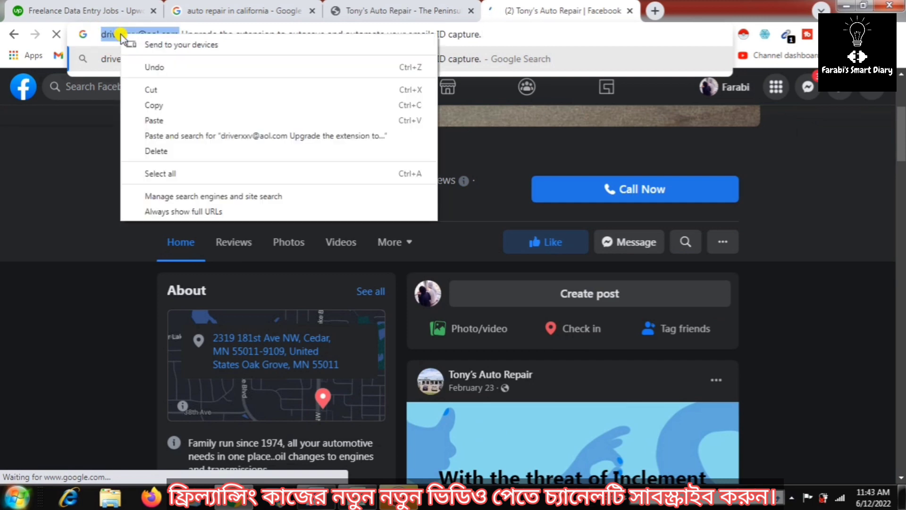
{"action": "left_click", "coordinate": [154, 105]}
{"action": "left_click", "coordinate": [369, 501]}
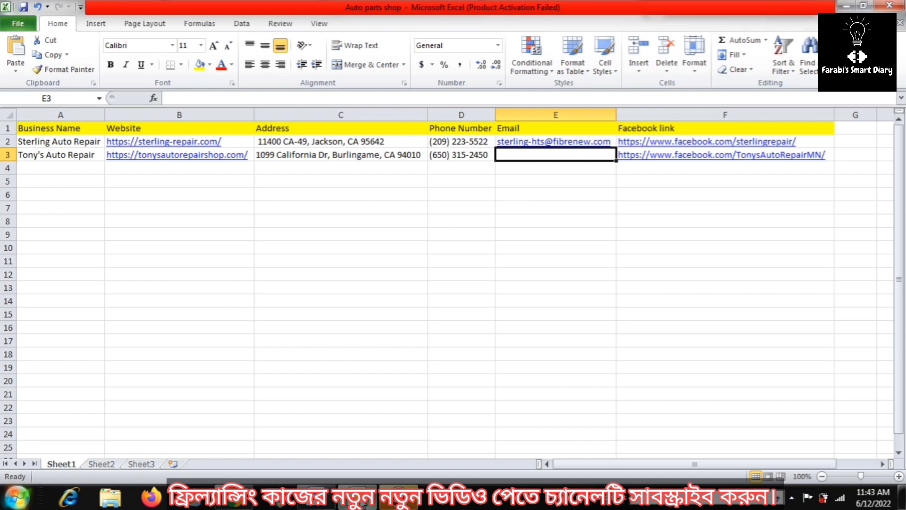
Paste Tony's Auto Repair email address into cell E3
{"action": "right_click", "coordinate": [570, 155]}
{"action": "left_click", "coordinate": [596, 208]}
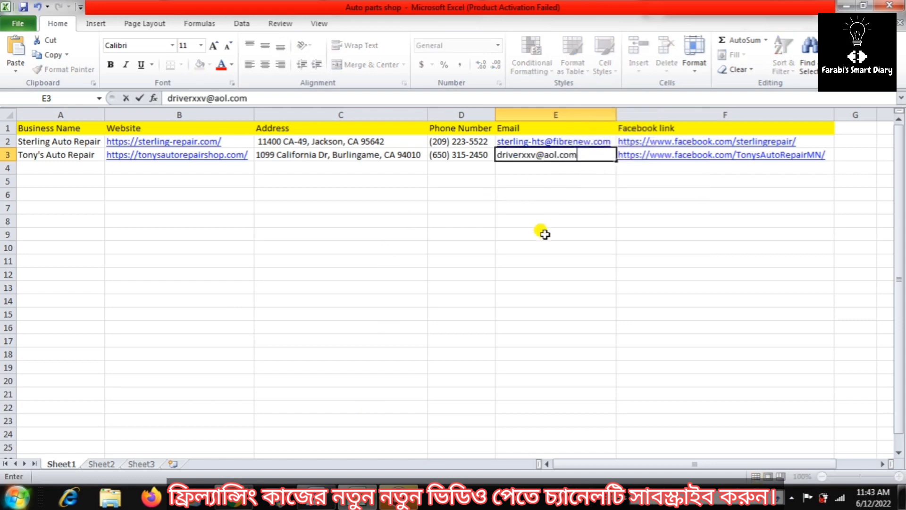
{"action": "left_click", "coordinate": [542, 233]}
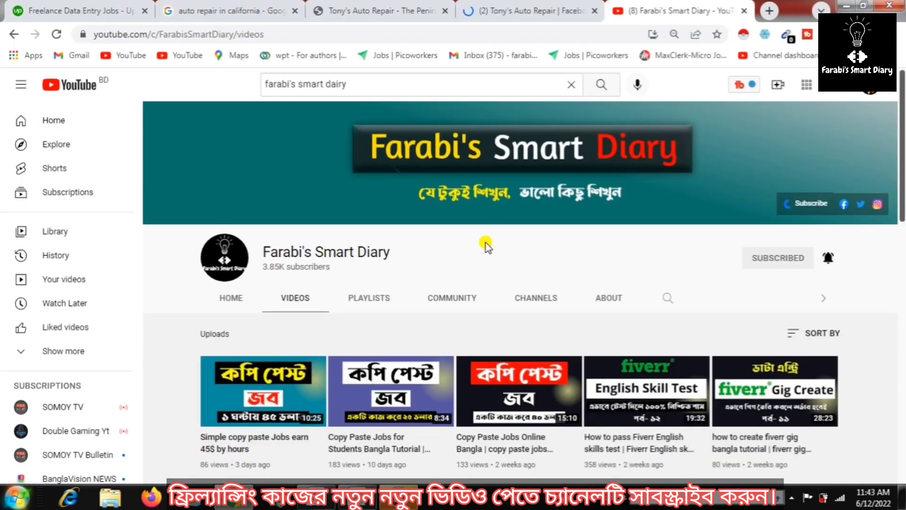
Show the YouTube channel's playlists, scrolling to Data Entry Tutorial Bangla full course
{"action": "left_click", "coordinate": [363, 300]}
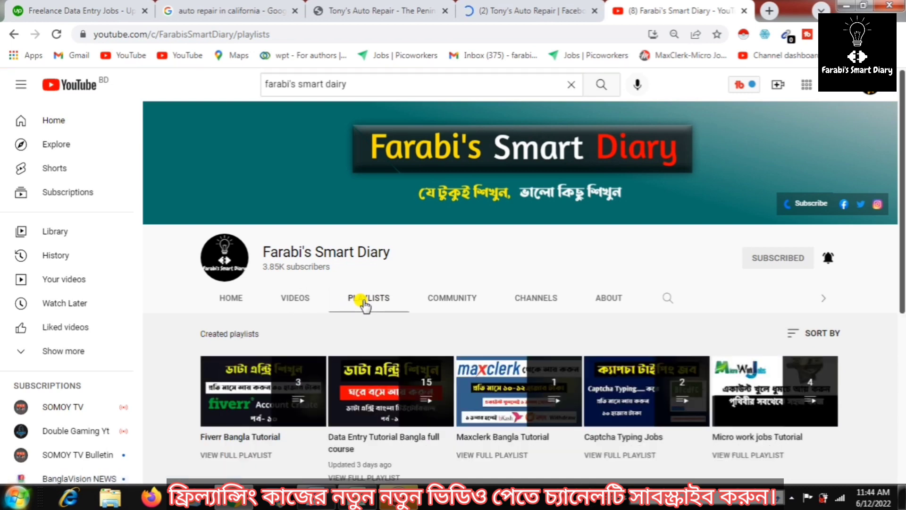
{"action": "scroll", "coordinate": [382, 387], "scroll_direction": "down", "scroll_amount": 2}
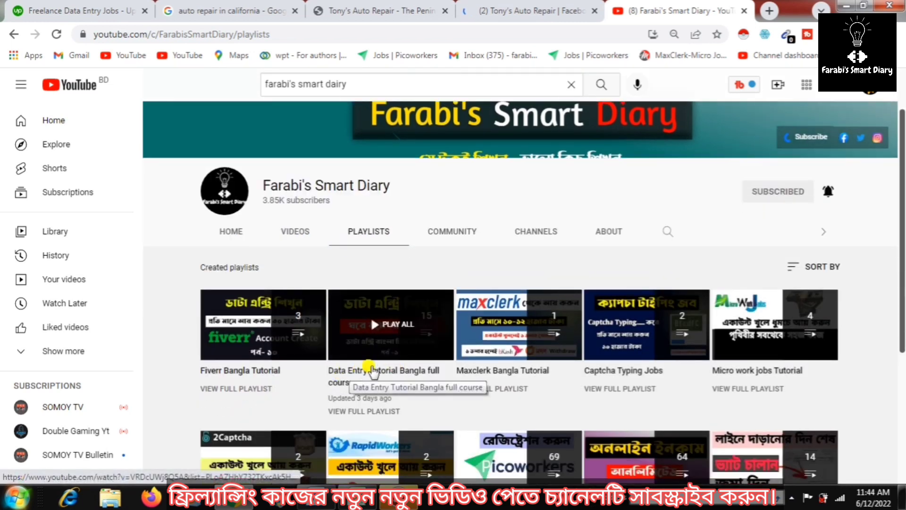